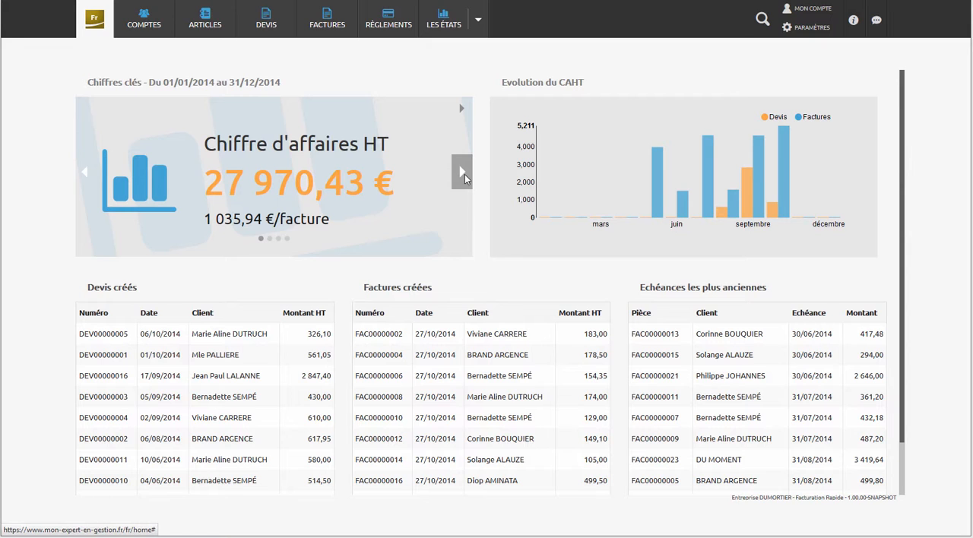
# - Browse the key figures for 2014 on the home dashboard, from turnover through margin and converted quotes to due dates
pyautogui.click(465, 175)
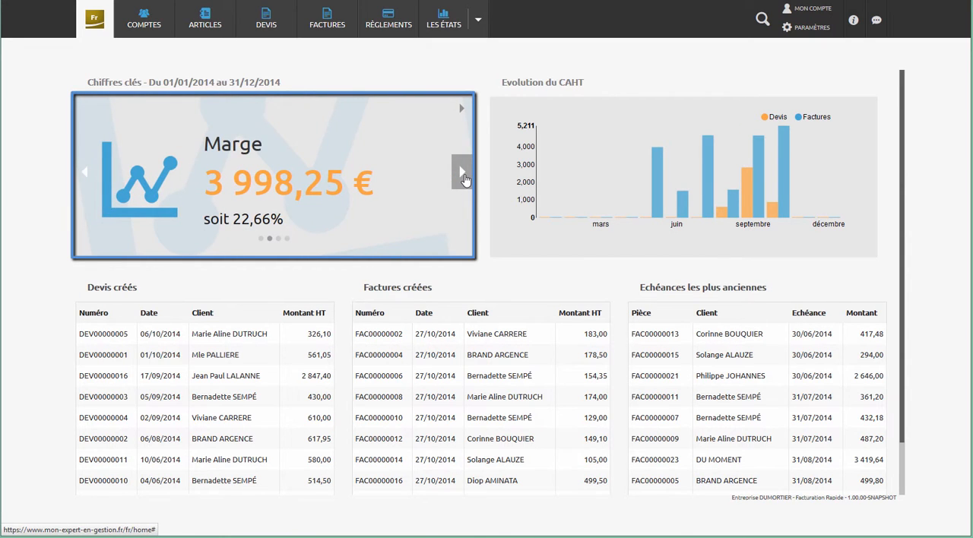
pyautogui.click(464, 179)
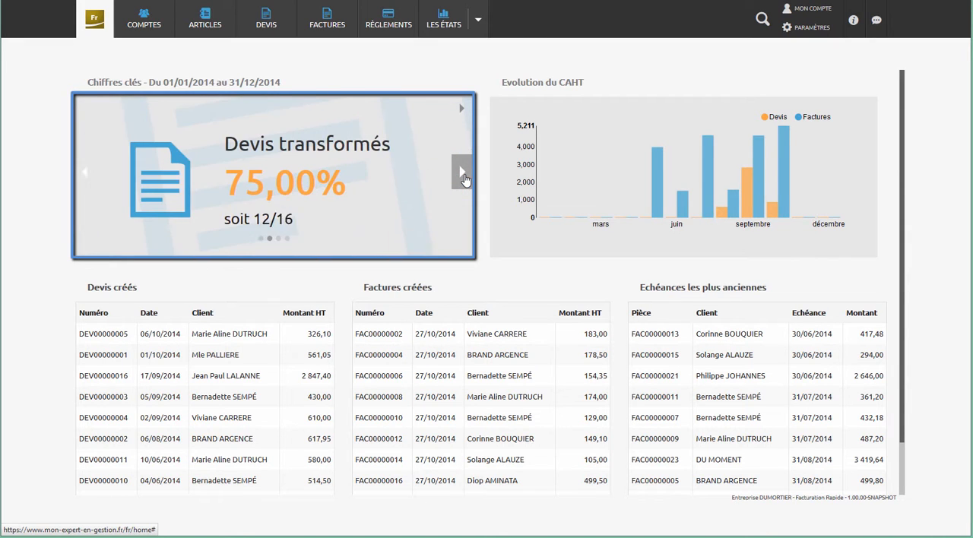
pyautogui.click(465, 179)
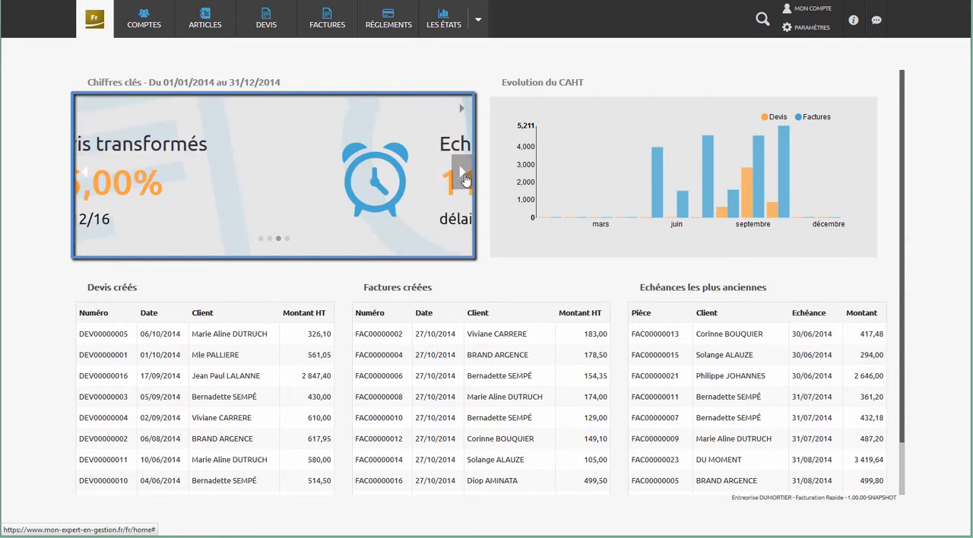
pyautogui.click(465, 178)
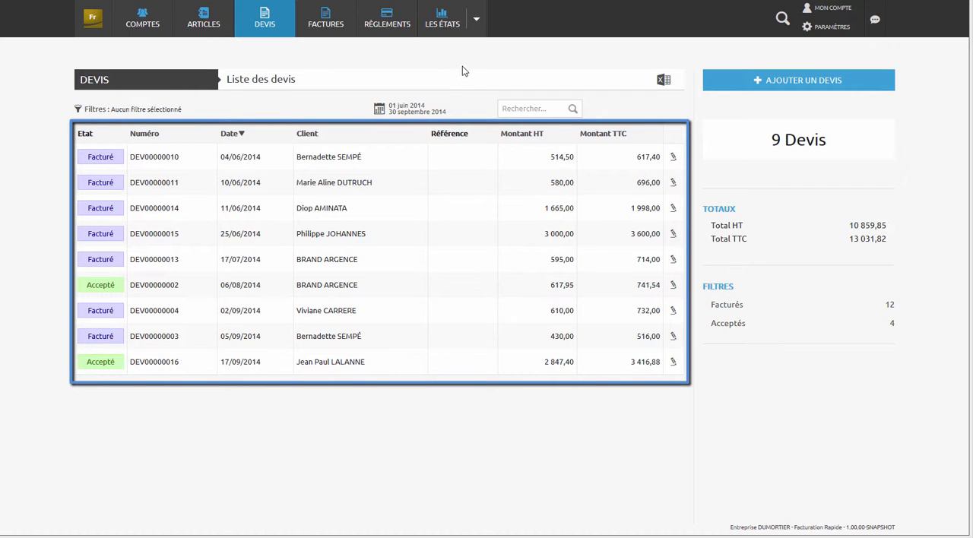
pyautogui.click(368, 211)
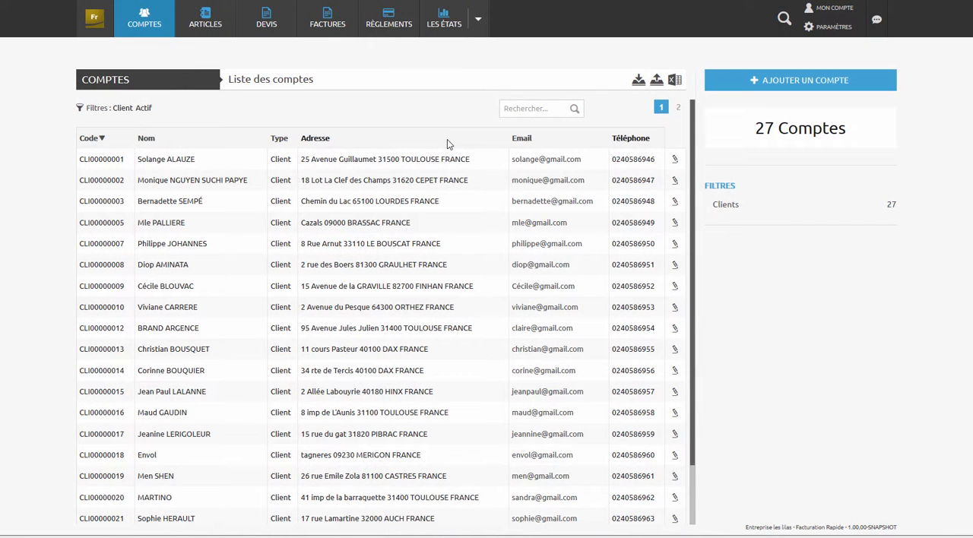
# - Preview the first and third client records in the accounts list, and close the preview
pyautogui.click(430, 166)
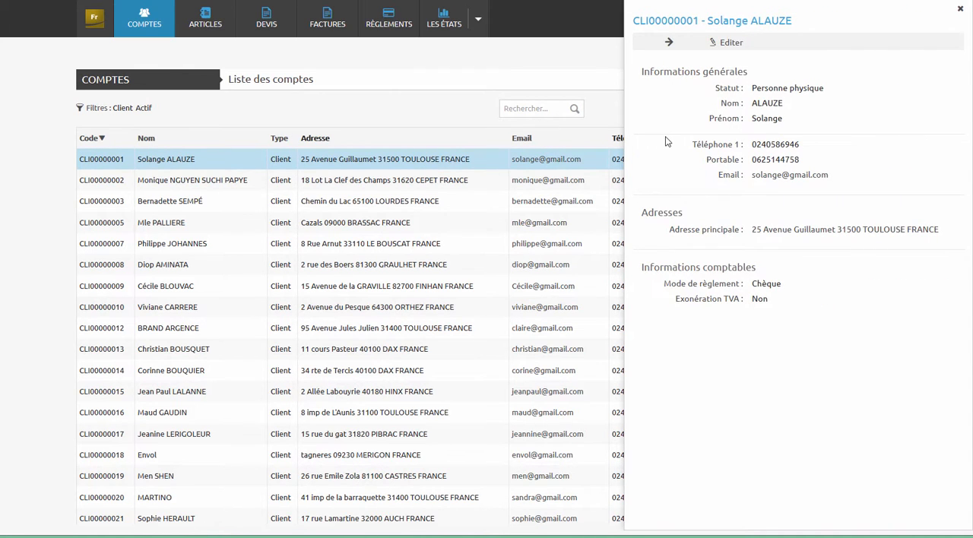
pyautogui.click(472, 207)
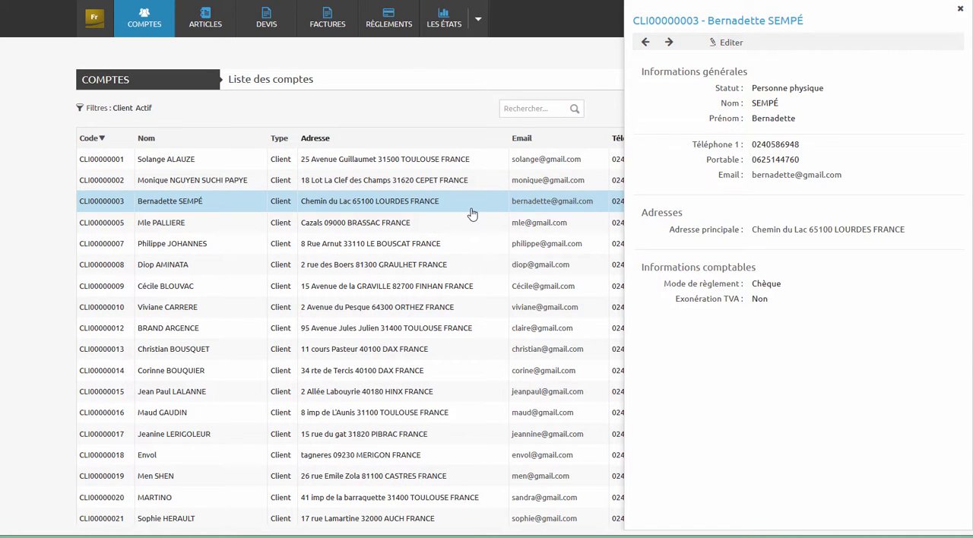
pyautogui.click(464, 132)
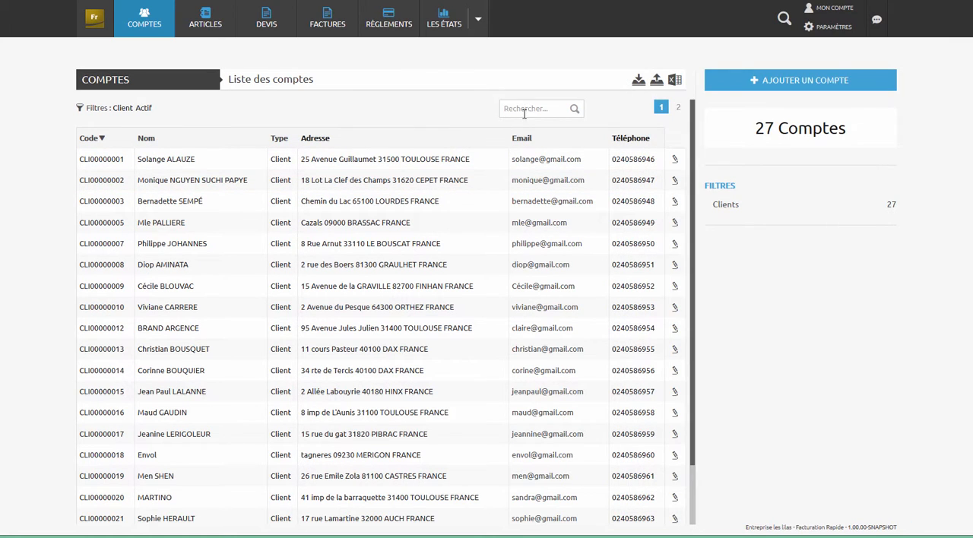
# - Open the accounts import and load the client file into it
pyautogui.click(638, 81)
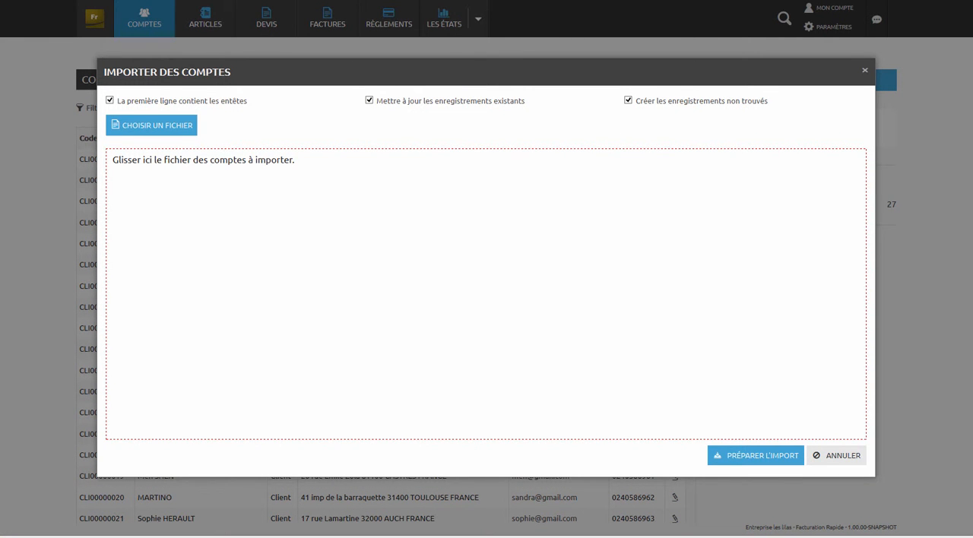
pyautogui.moveTo(193, 228); pyautogui.dragTo(263, 228)
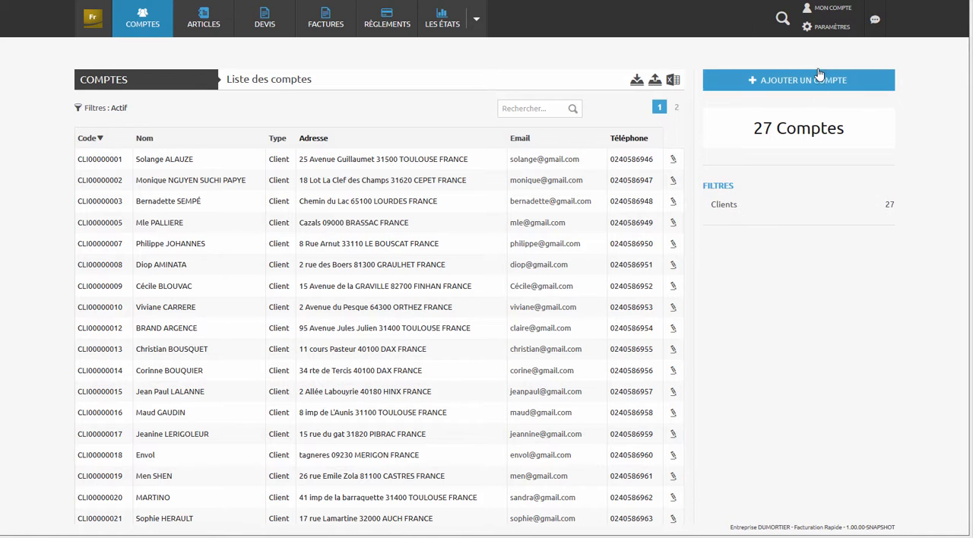
# - Go through the Adresses, Informations comptables and Banques sections of a client account form and open a new bank entry
pyautogui.click(819, 79)
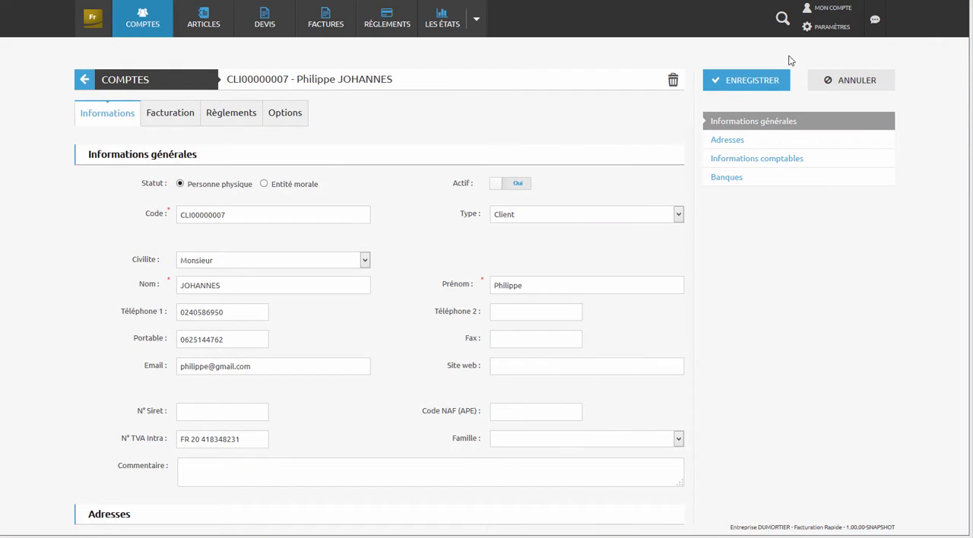
pyautogui.click(728, 141)
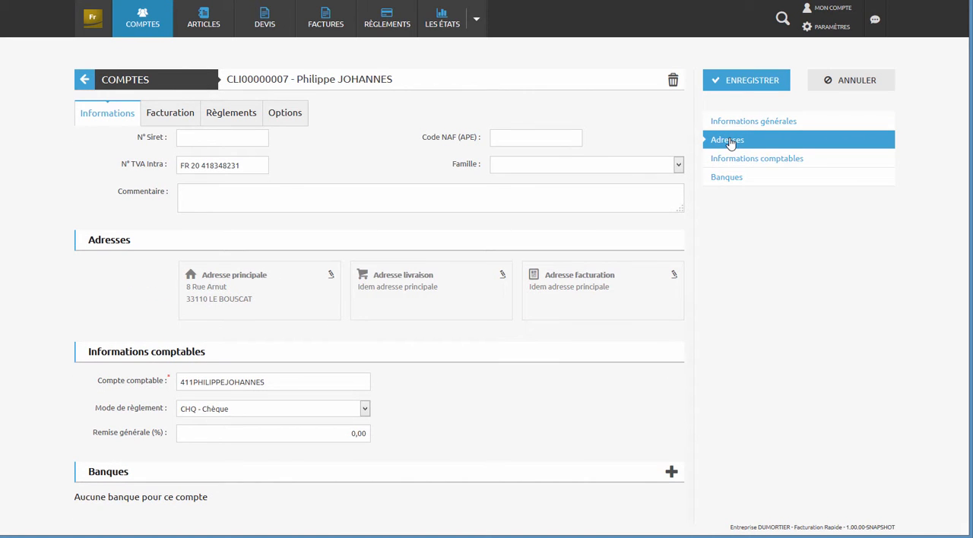
pyautogui.click(734, 162)
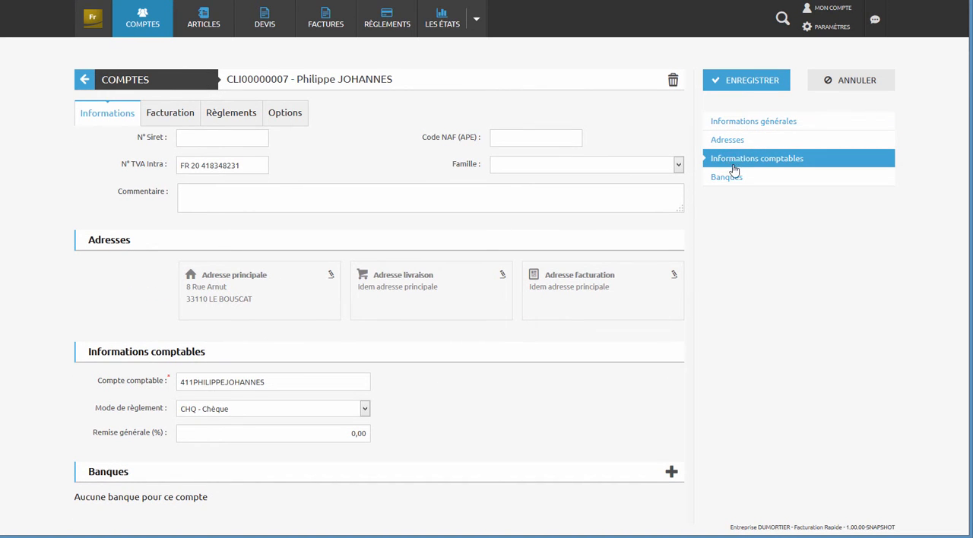
pyautogui.click(734, 178)
pyautogui.click(671, 475)
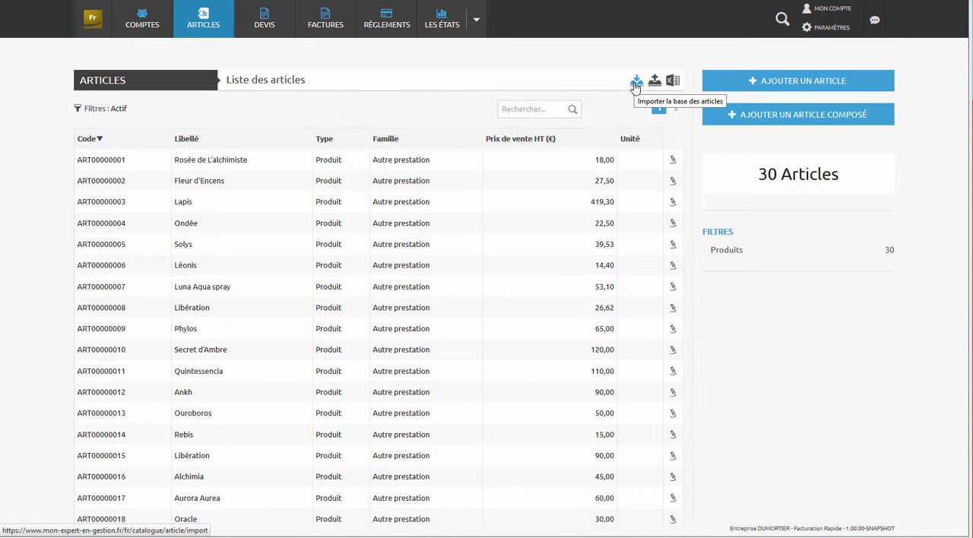
# - Open the import of simple articles and load the articles file into it
pyautogui.click(635, 83)
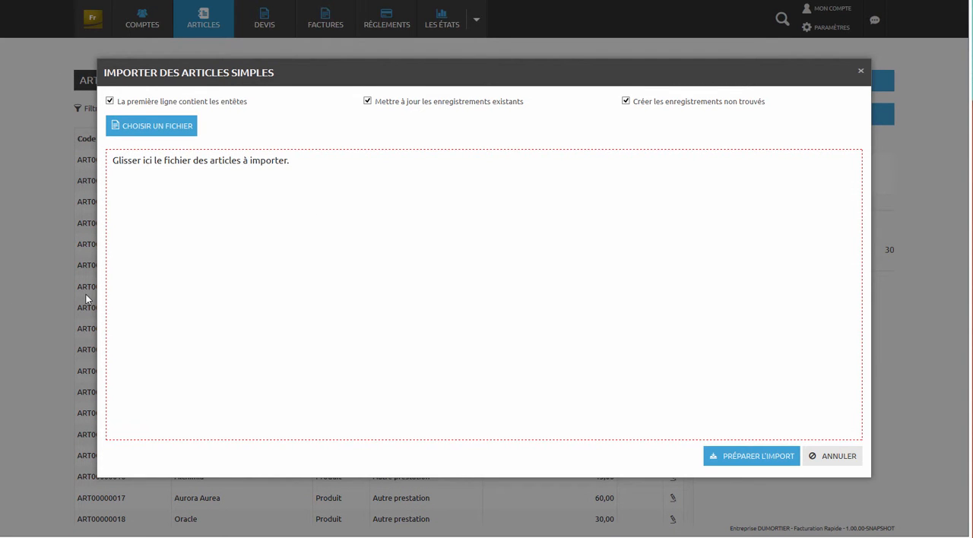
pyautogui.moveTo(972, 289); pyautogui.dragTo(357, 301)
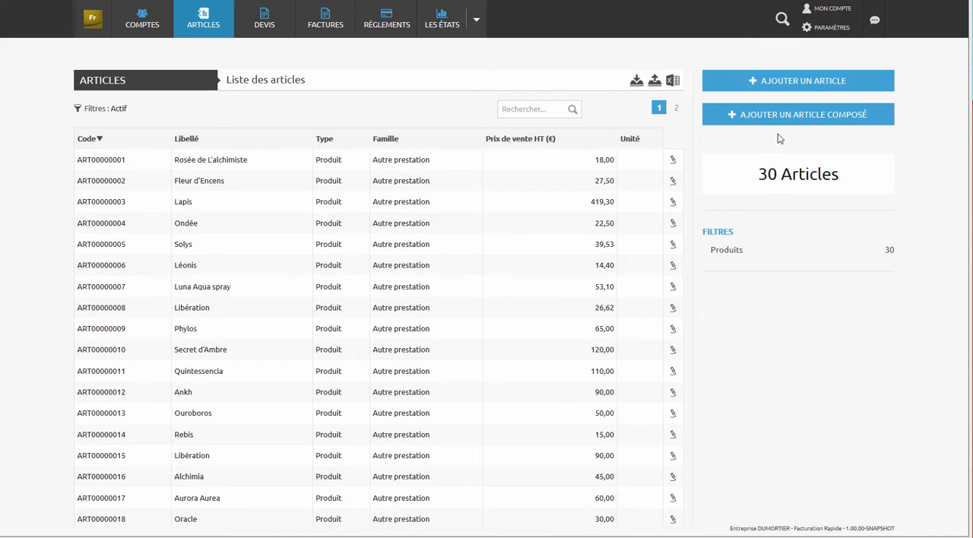
# - Start a new product article and set its Libellé to "Diasolys"
pyautogui.click(803, 81)
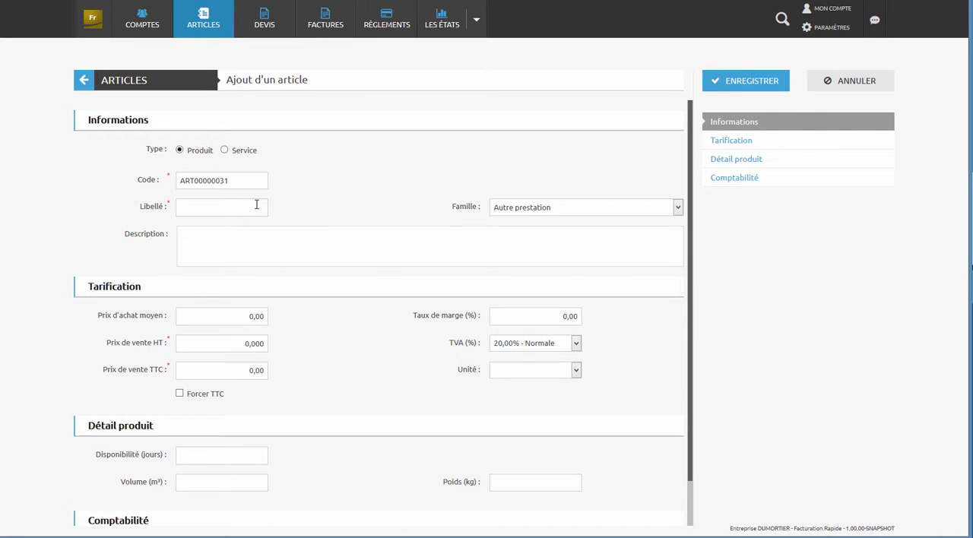
pyautogui.write('Diasolys')
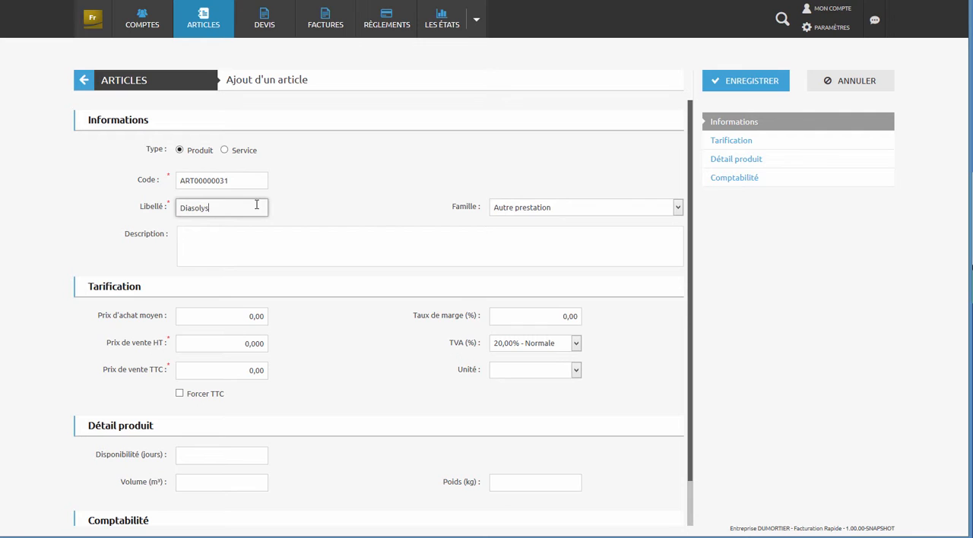
pyautogui.press('Tab')
pyautogui.press('Tab')
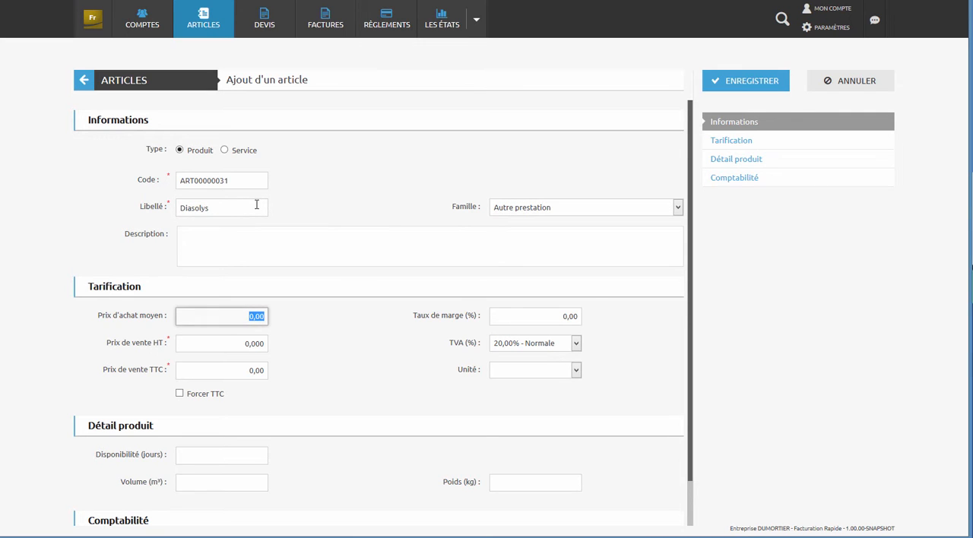
# - Set the article's average purchase price to 50 and its margin rate to 20%
pyautogui.write('50')
pyautogui.press('Tab')
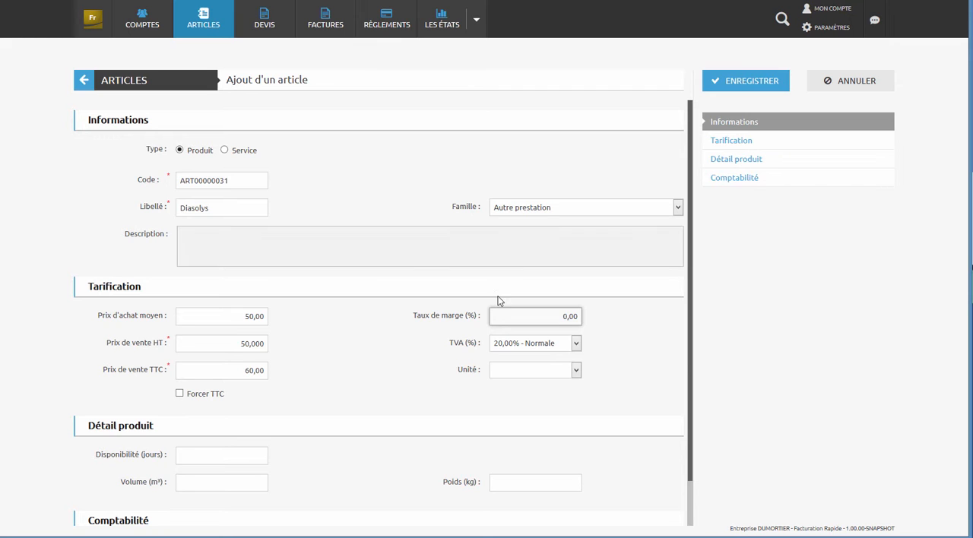
pyautogui.click(554, 320)
pyautogui.write('20')
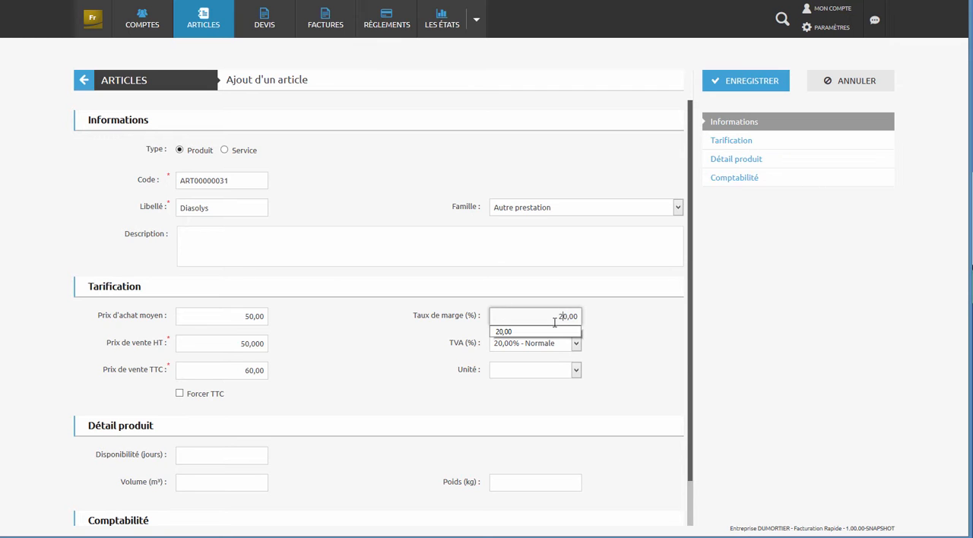
pyautogui.press('Tab')
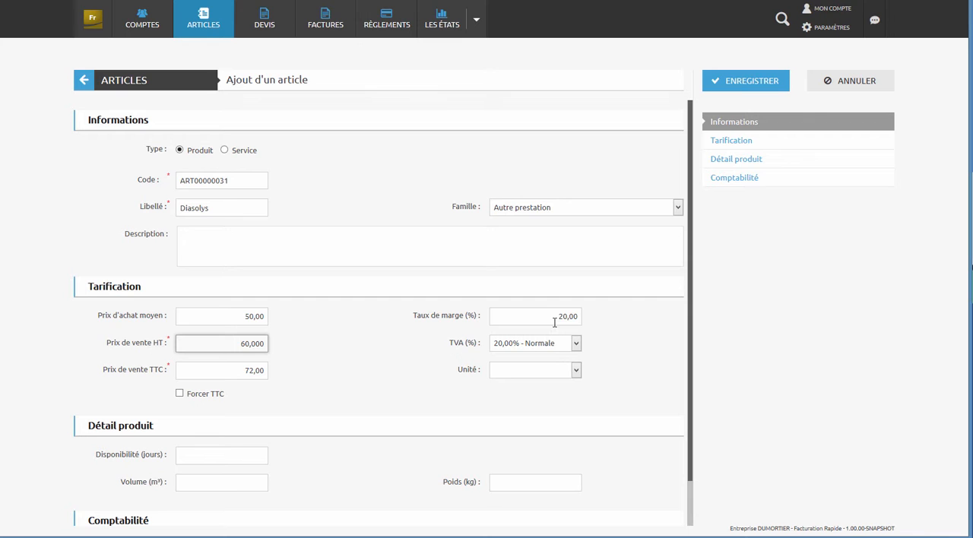
# - Set the article's Compte comptable to "707000 - Négoce / commerce" and save the article
pyautogui.click(721, 182)
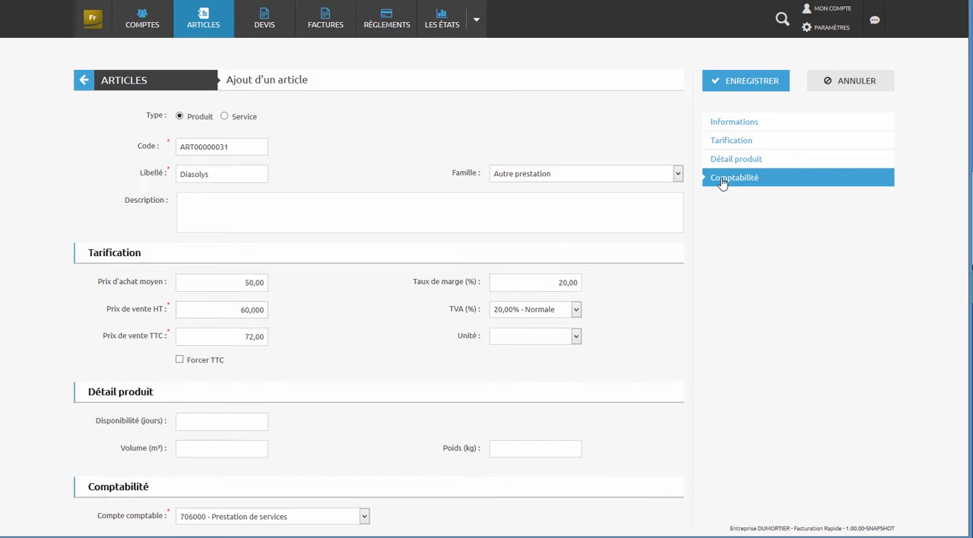
pyautogui.click(352, 510)
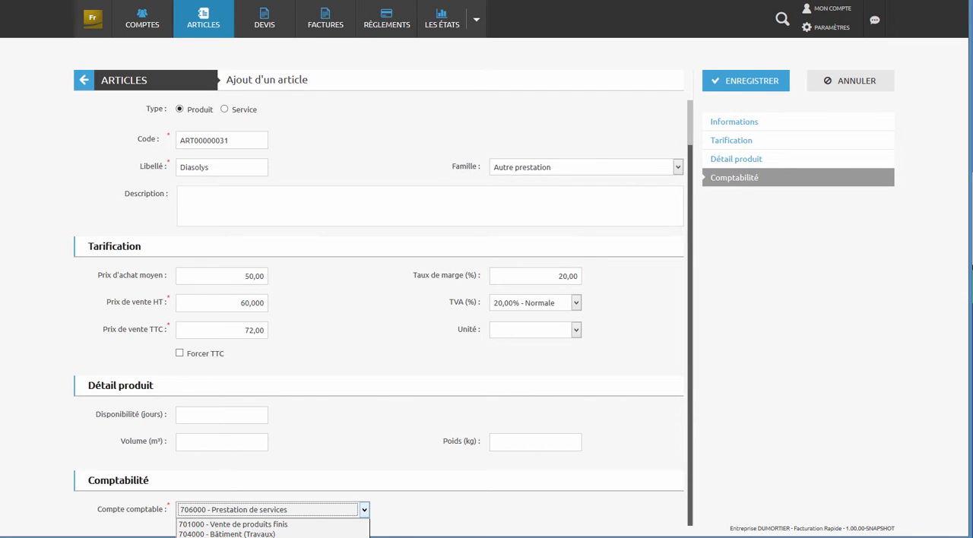
pyautogui.click(304, 537)
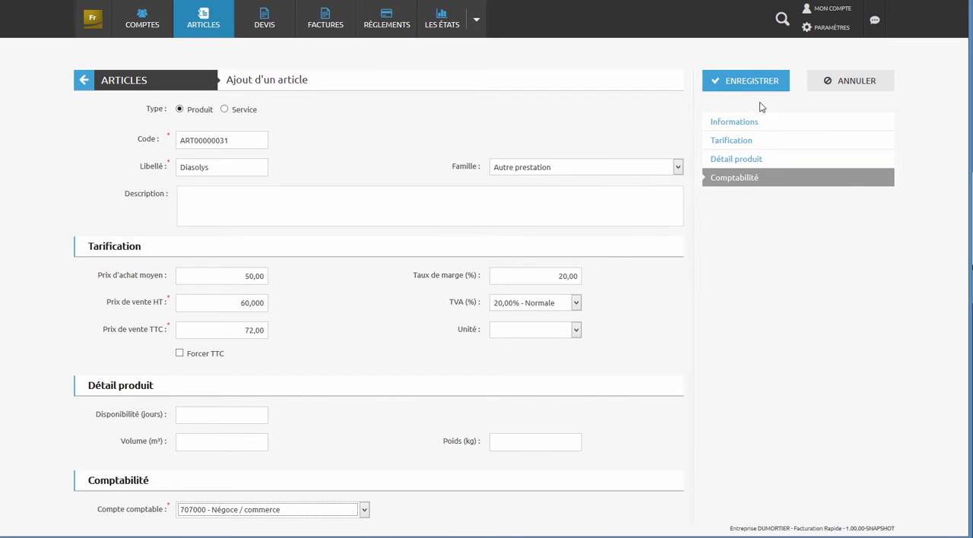
pyautogui.click(758, 82)
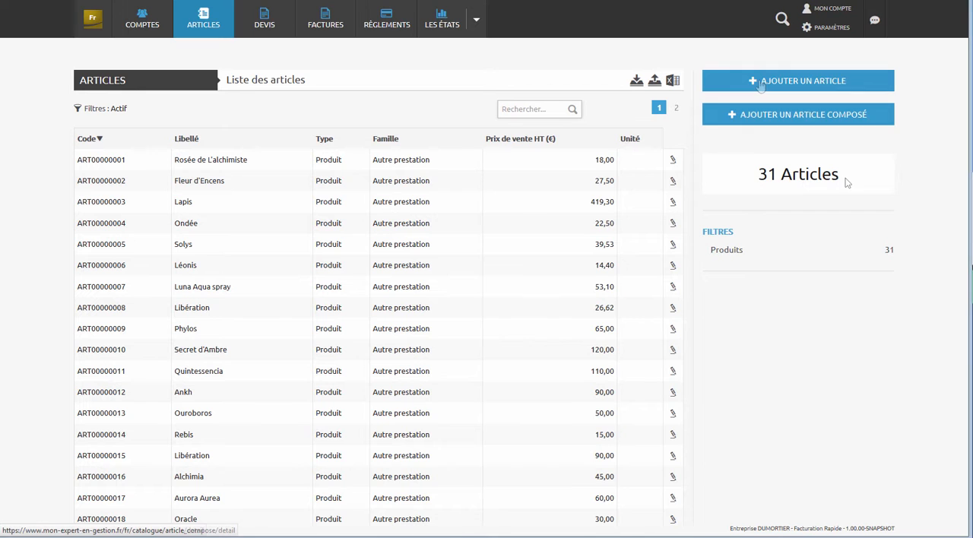
# - Start a new composed article with the Libellé "composition prestige" and assign it to the Prestige family
pyautogui.click(842, 115)
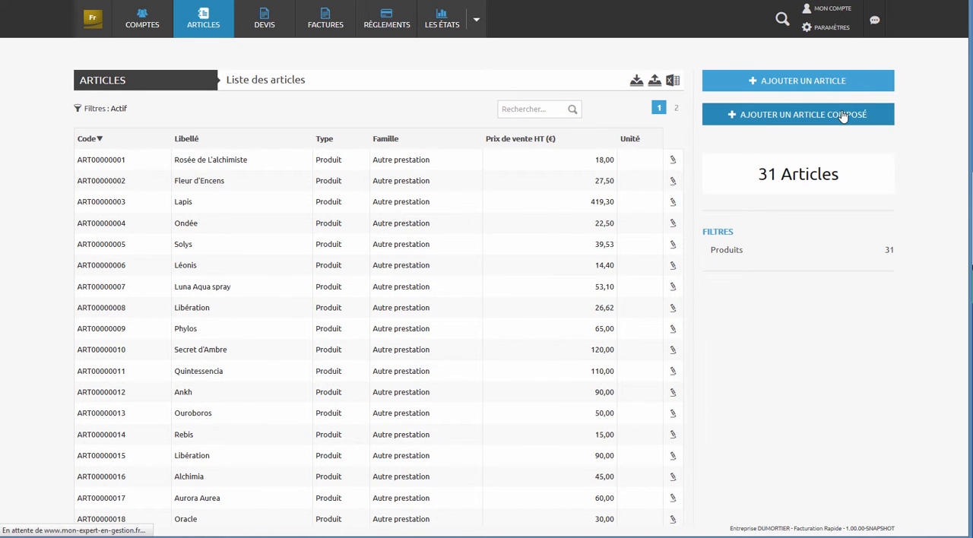
pyautogui.click(280, 181)
pyautogui.write('composition prestige')
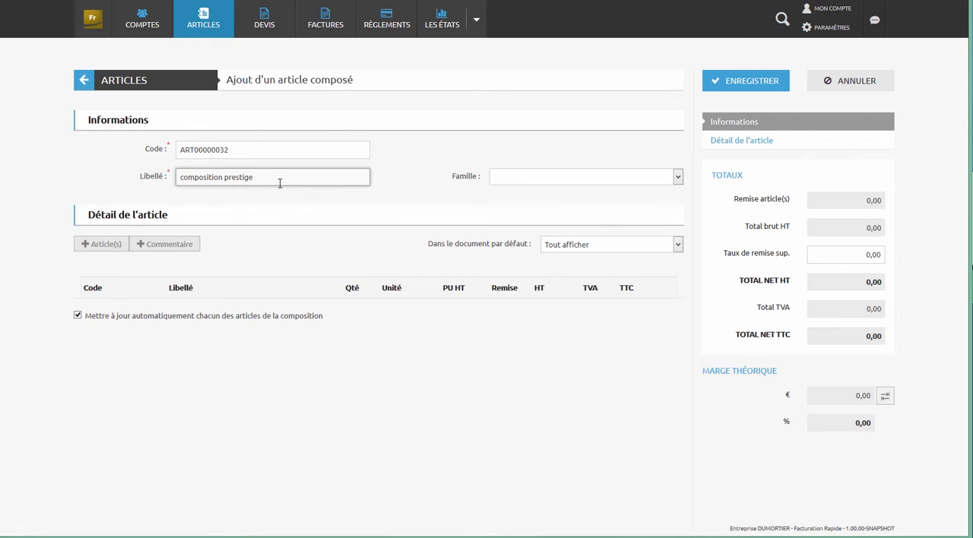
pyautogui.press('Tab')
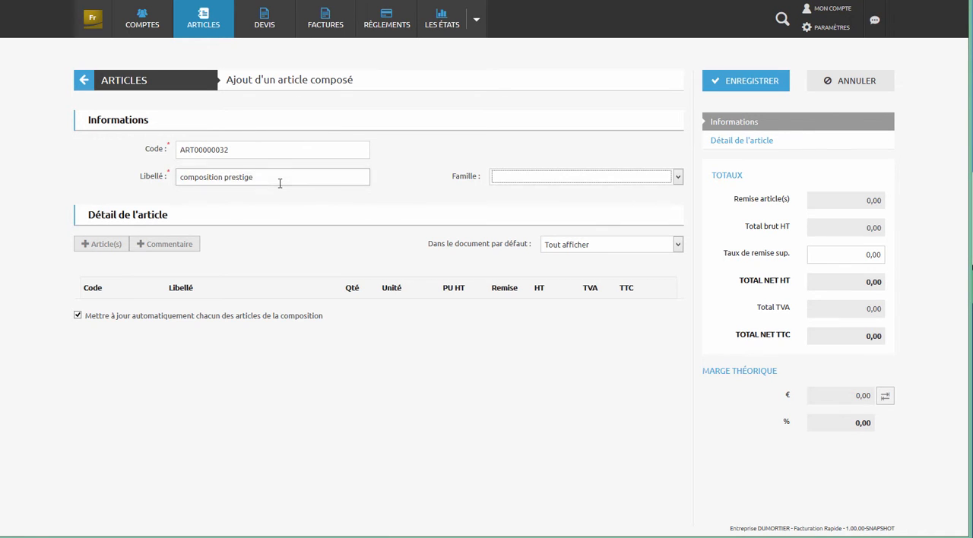
pyautogui.click(597, 175)
pyautogui.click(536, 210)
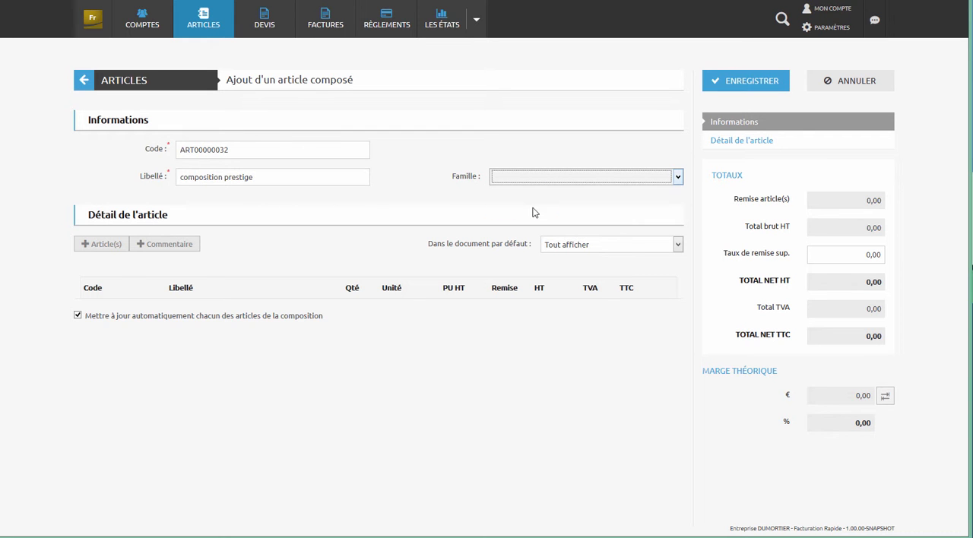
# - Add the articles Quintessencia Spray buccal, Purificatis and Mineralis to the composed article
pyautogui.click(106, 246)
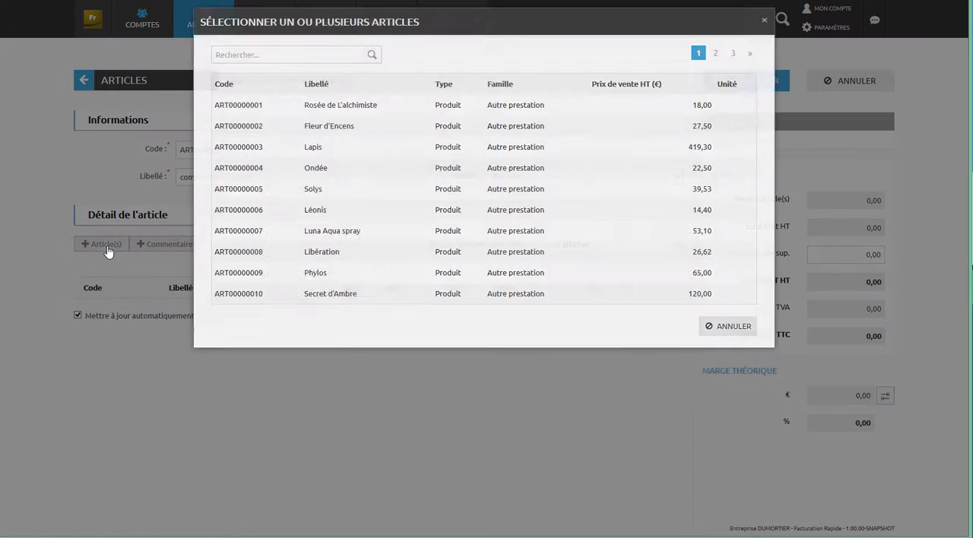
pyautogui.click(733, 105)
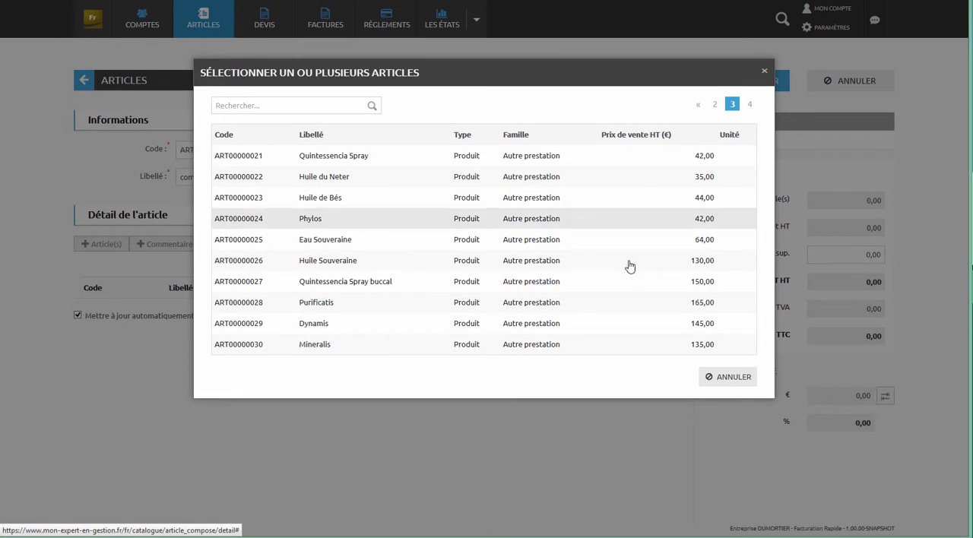
pyautogui.click(614, 286)
pyautogui.click(604, 307)
pyautogui.click(582, 348)
pyautogui.click(648, 381)
# - Set the quantities of Quintessencia Spray buccal and Purificatis to 10 each in the composition
pyautogui.click(360, 314)
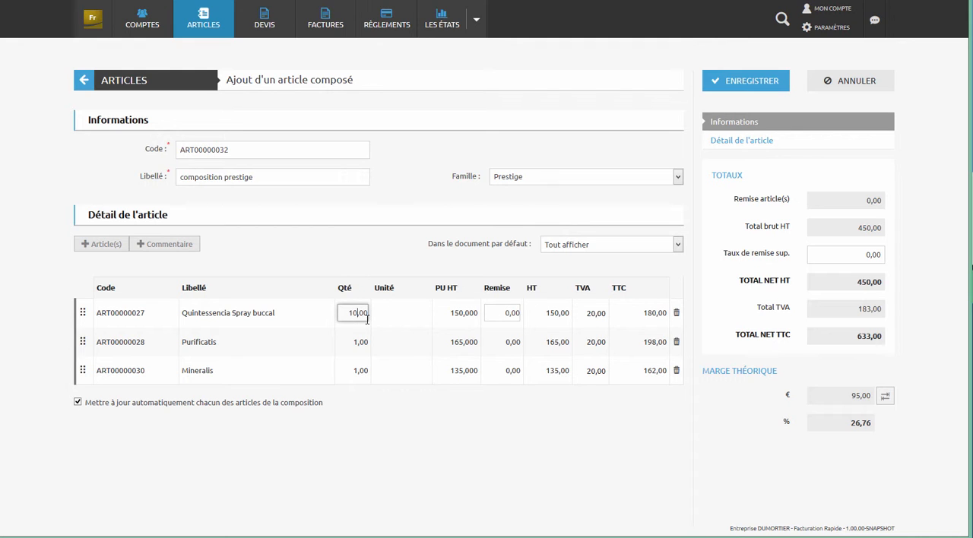
pyautogui.click(357, 342)
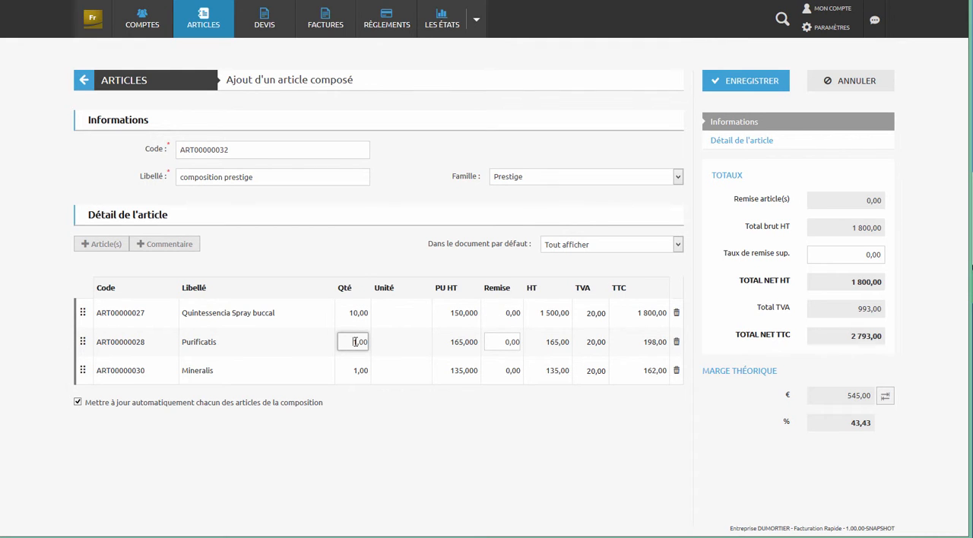
pyautogui.moveTo(351, 344); pyautogui.dragTo(358, 344)
pyautogui.write('10')
pyautogui.press('Tab')
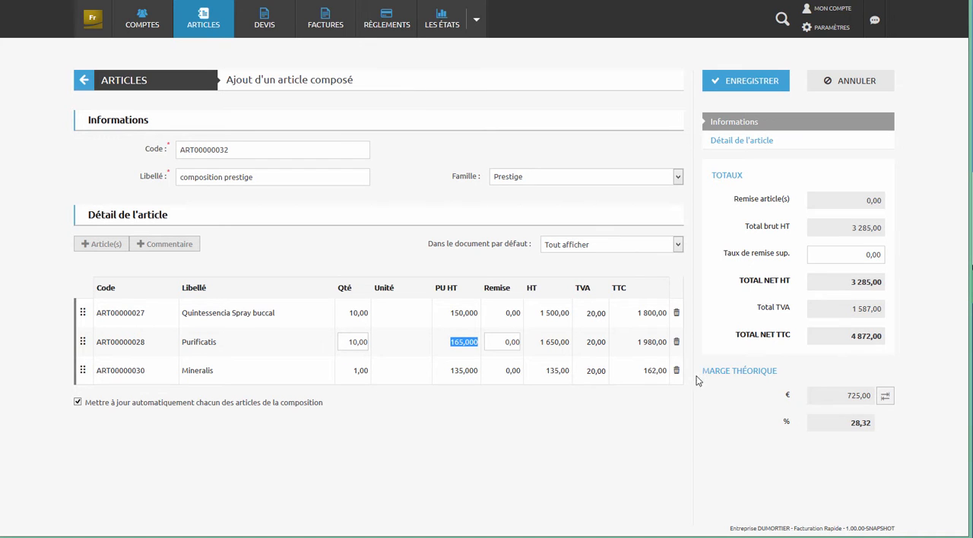
# - Set the composed article's Taux de remise sup. to 5 and save the article
pyautogui.click(842, 254)
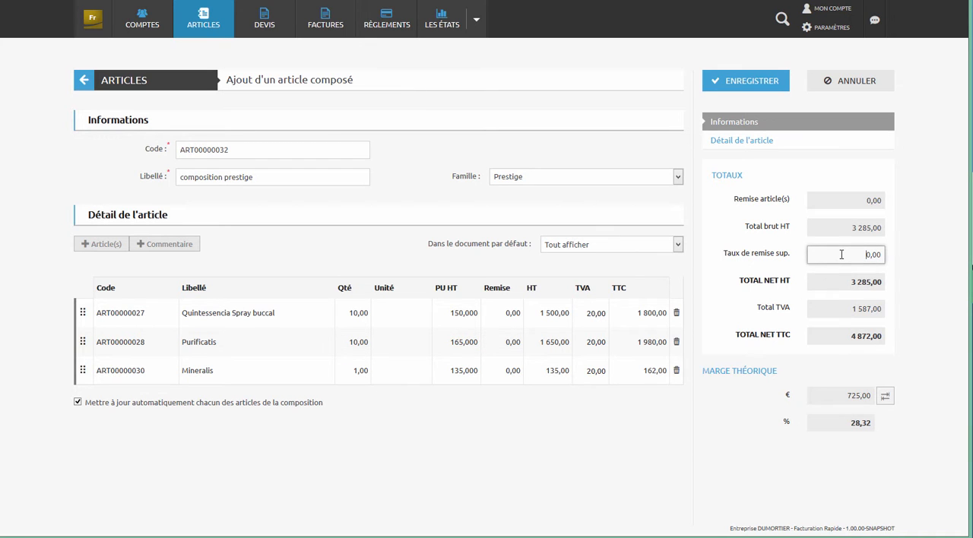
pyautogui.write('5')
pyautogui.press('Tab')
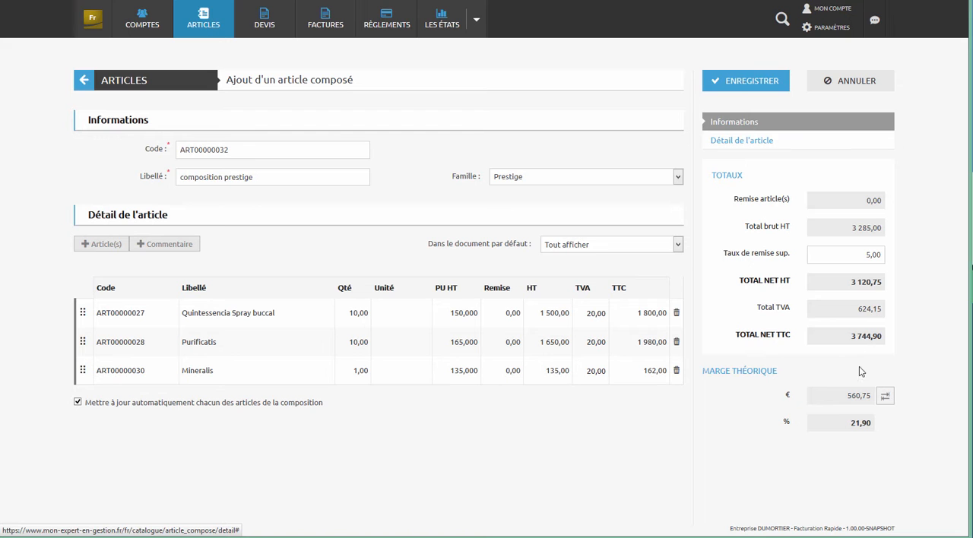
pyautogui.click(756, 83)
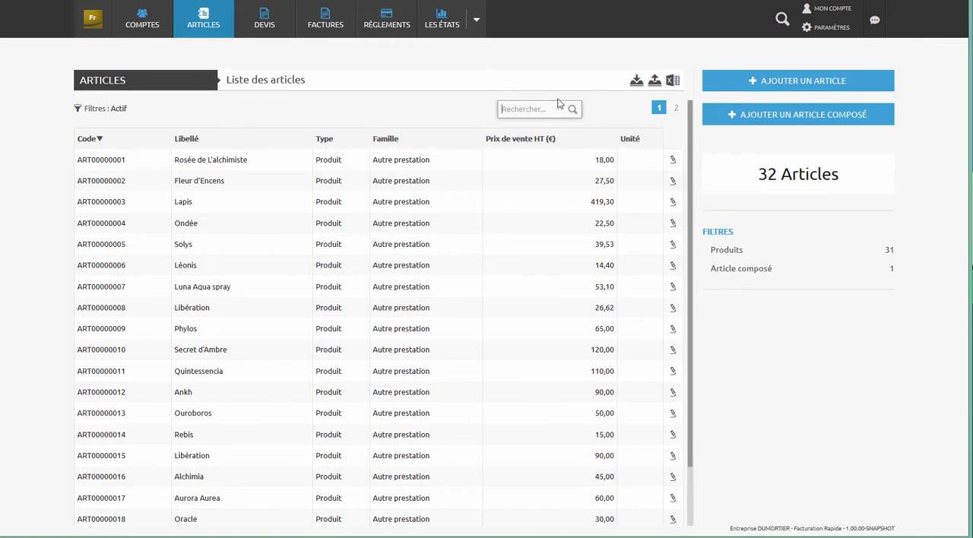
# - Filter the article list by the Article composé type
pyautogui.click(97, 112)
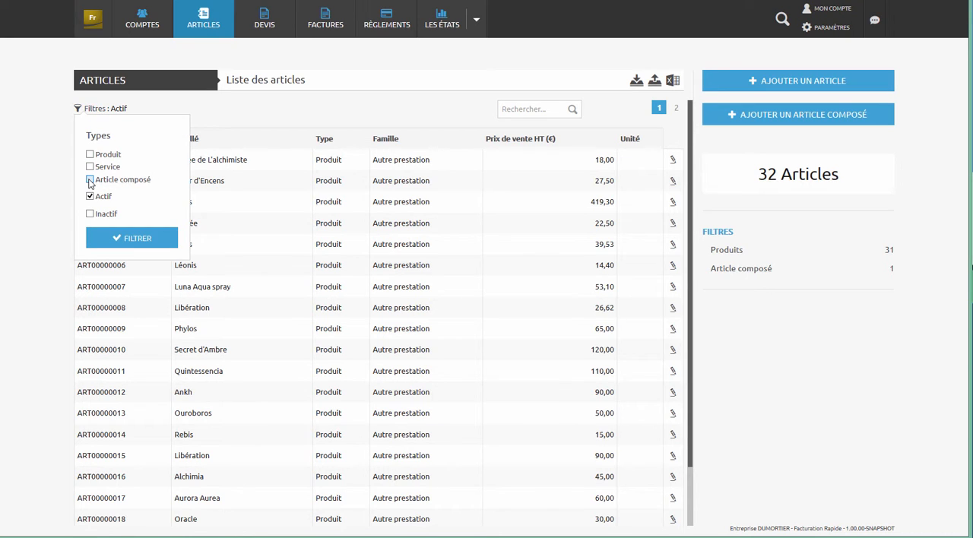
pyautogui.click(115, 242)
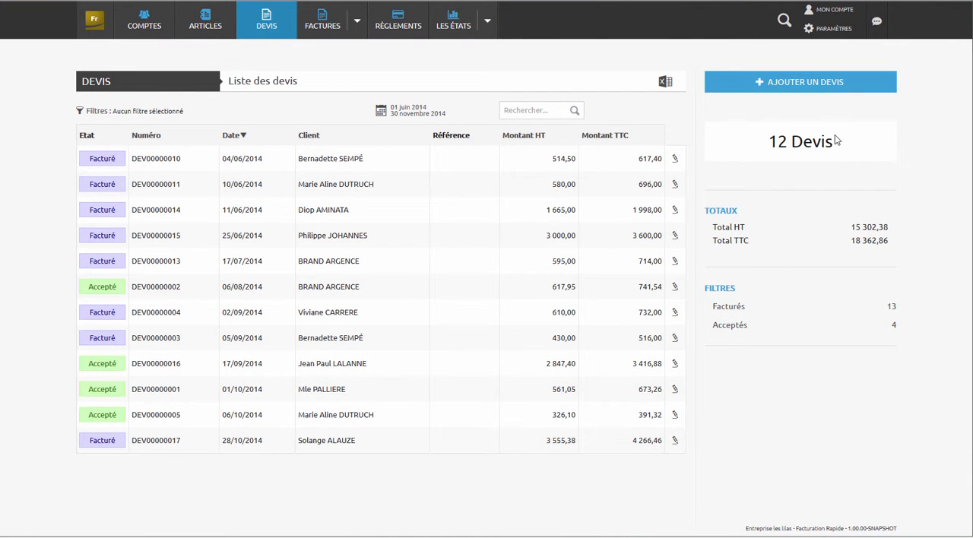
# - Start a new quote and assign it the third client account in the account list
pyautogui.click(813, 95)
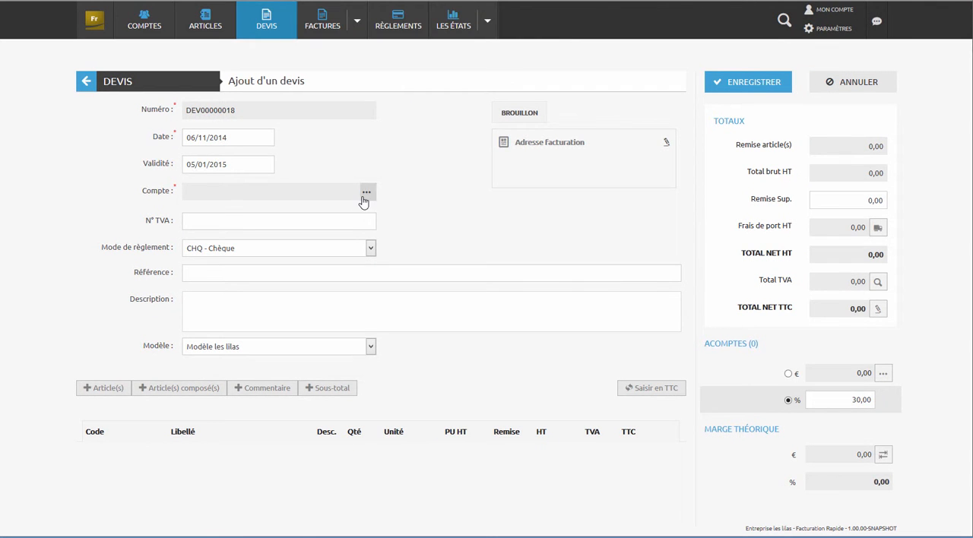
pyautogui.click(367, 192)
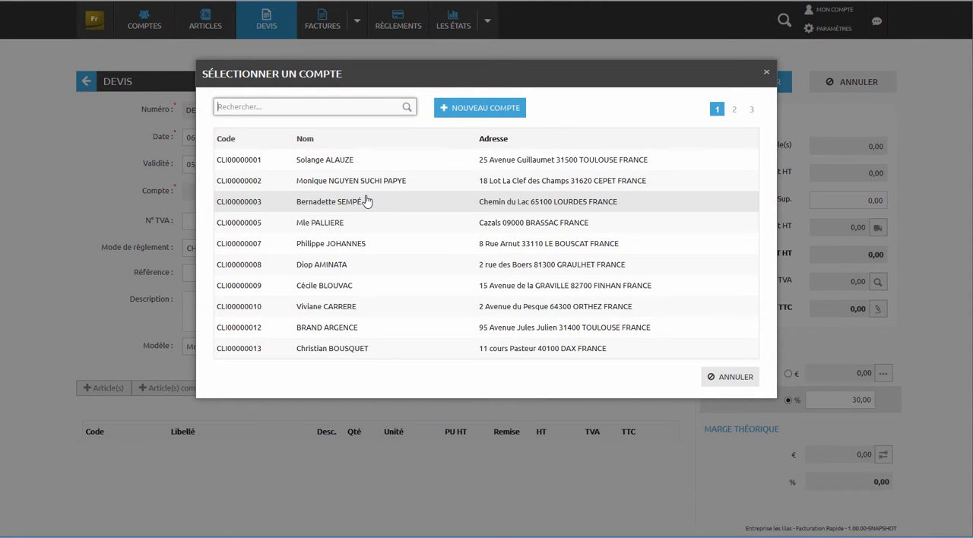
pyautogui.click(367, 201)
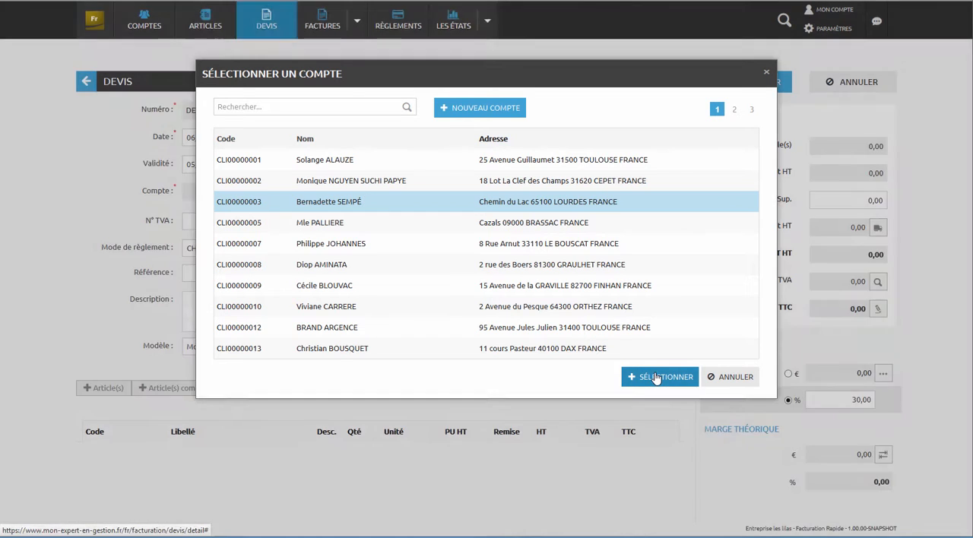
pyautogui.click(657, 378)
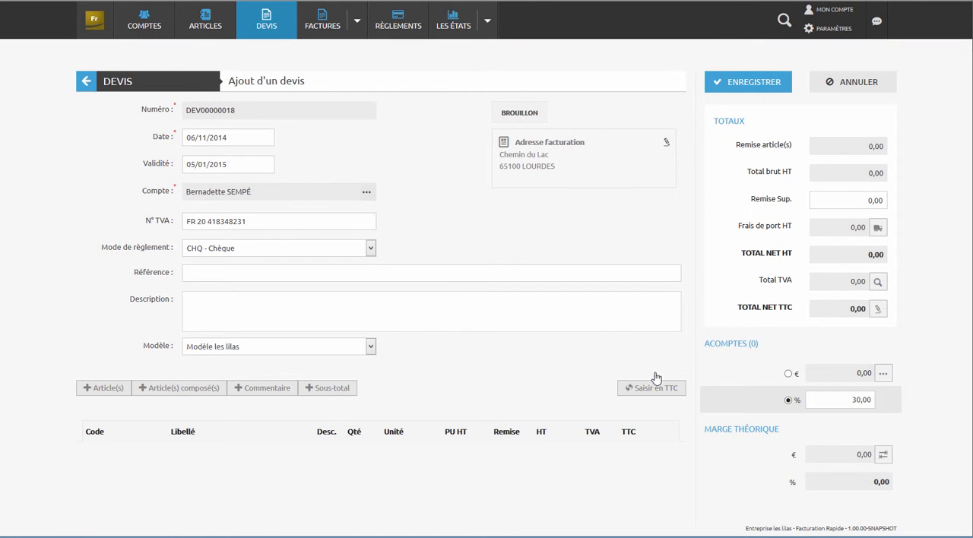
# - Add the articles Ondée, Luna Aqua spray, Huile de Bés and Quintessencia Spray buccal to the quote
pyautogui.click(91, 391)
pyautogui.click(432, 226)
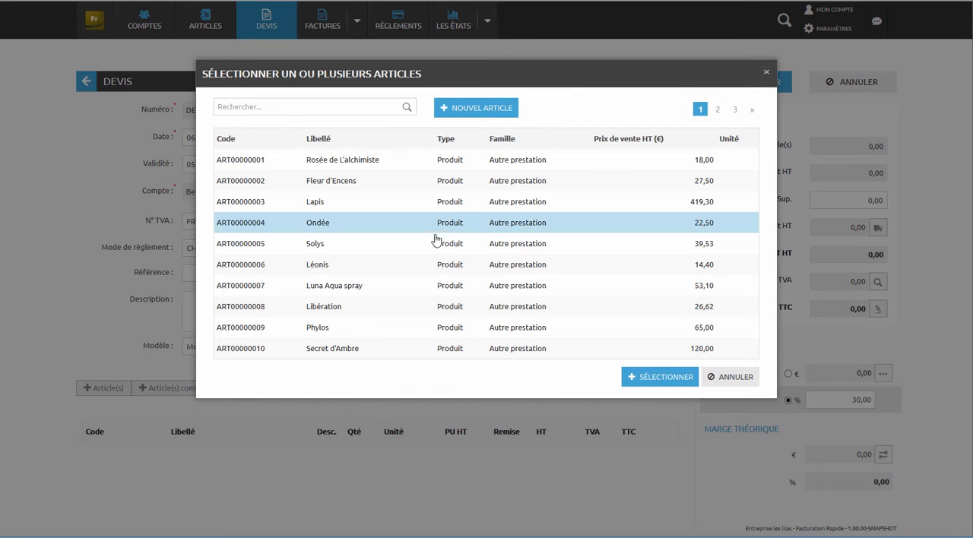
pyautogui.click(430, 281)
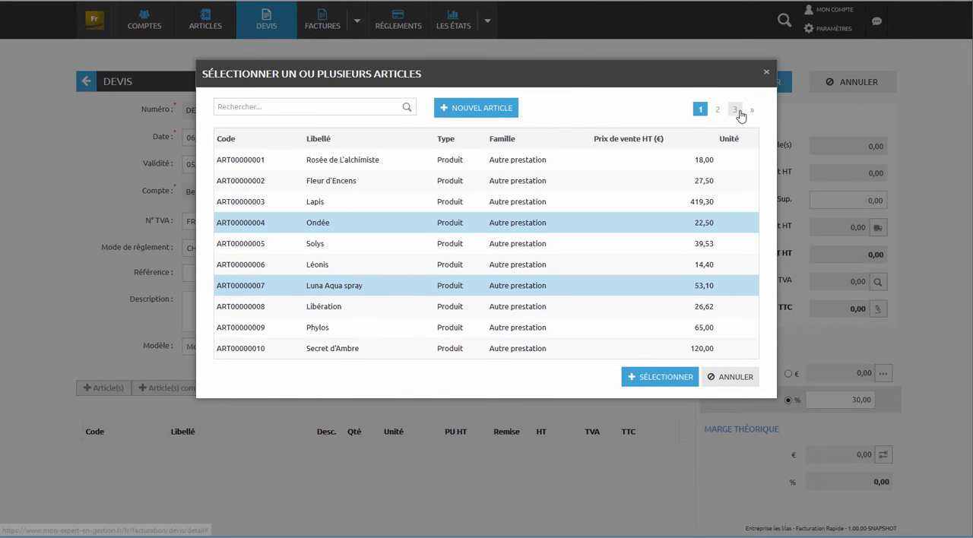
pyautogui.click(734, 111)
pyautogui.click(560, 207)
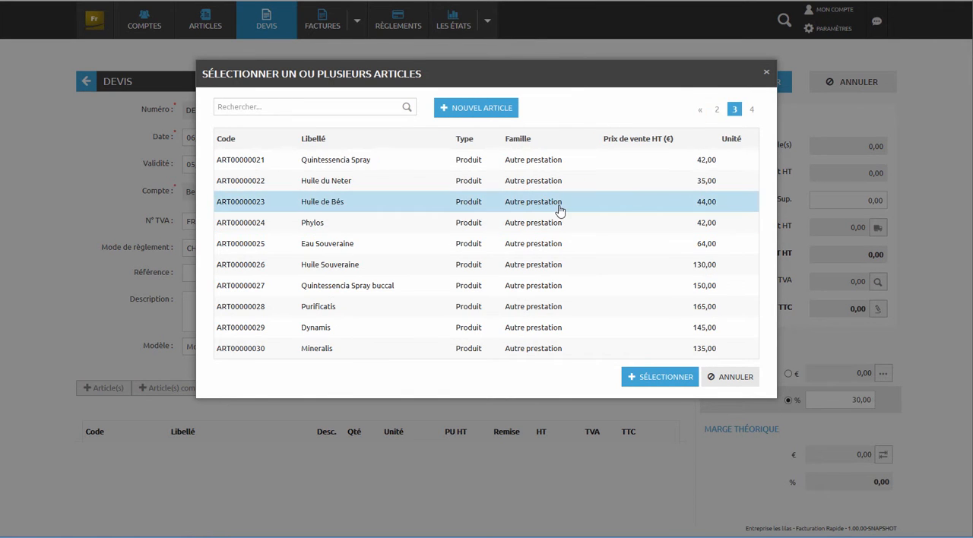
pyautogui.click(545, 288)
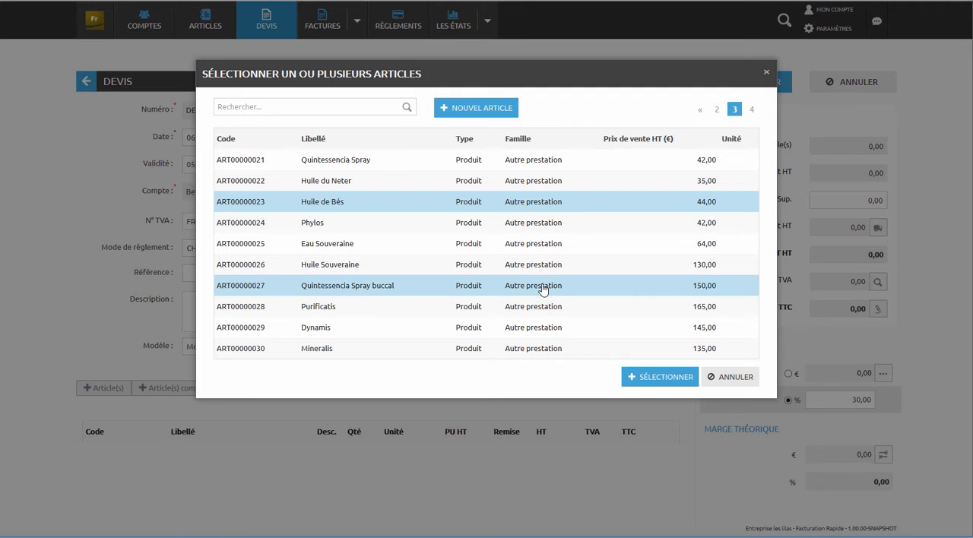
pyautogui.click(641, 376)
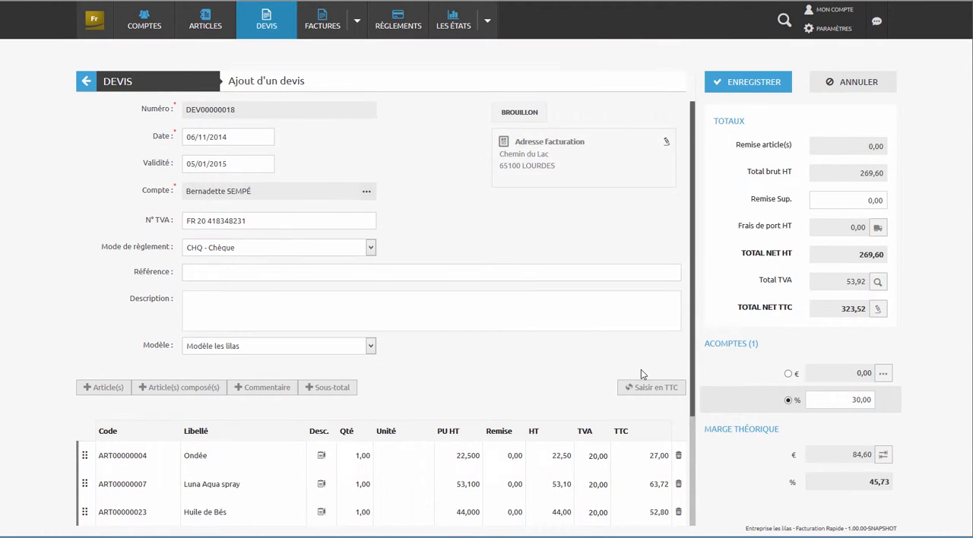
# - Insert one Sous-total line directly after Luna Aqua spray and another after Quintessencia Spray buccal
pyautogui.scroll(-2, 641, 372)
pyautogui.click(328, 256)
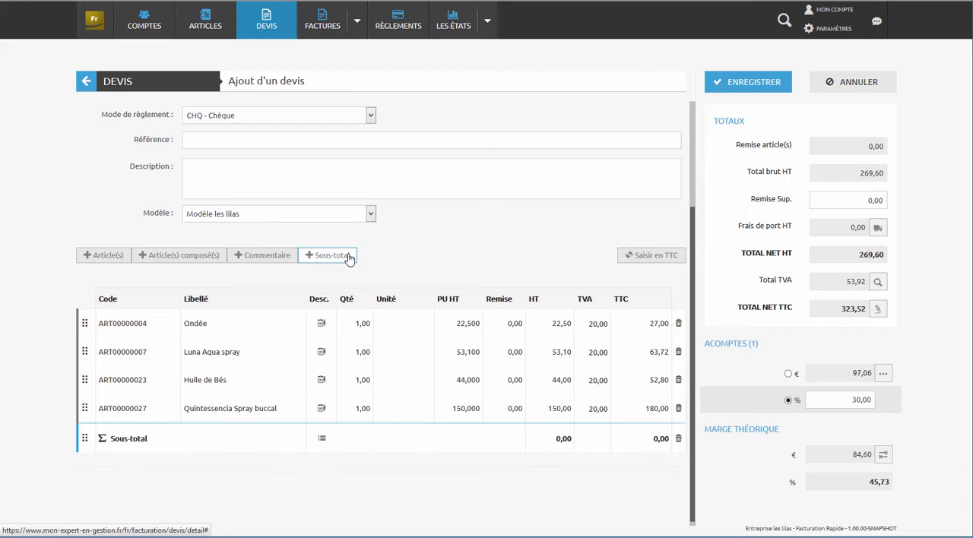
pyautogui.moveTo(85, 436)
pyautogui.mouseDown()
pyautogui.moveTo(86, 362)
pyautogui.moveTo(86, 380)
pyautogui.mouseUp()
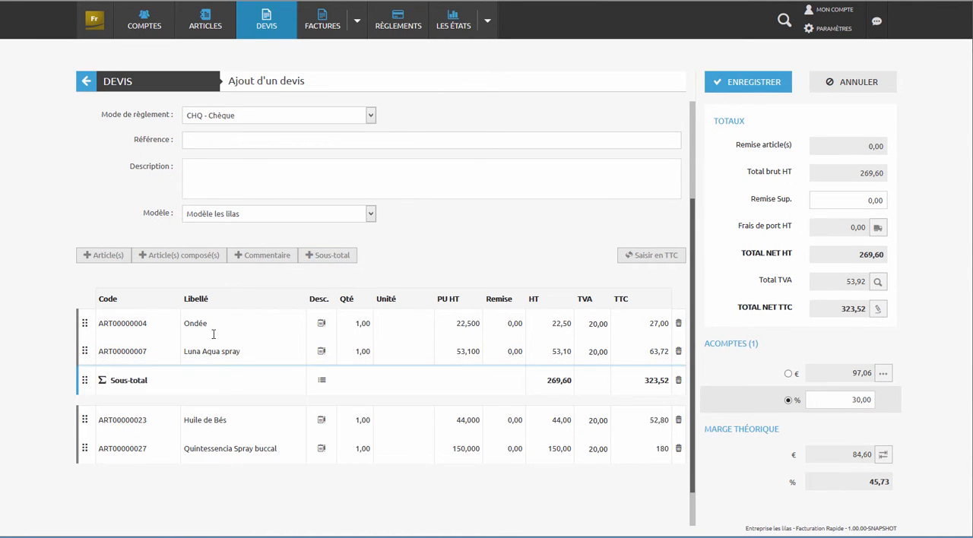
pyautogui.click(339, 255)
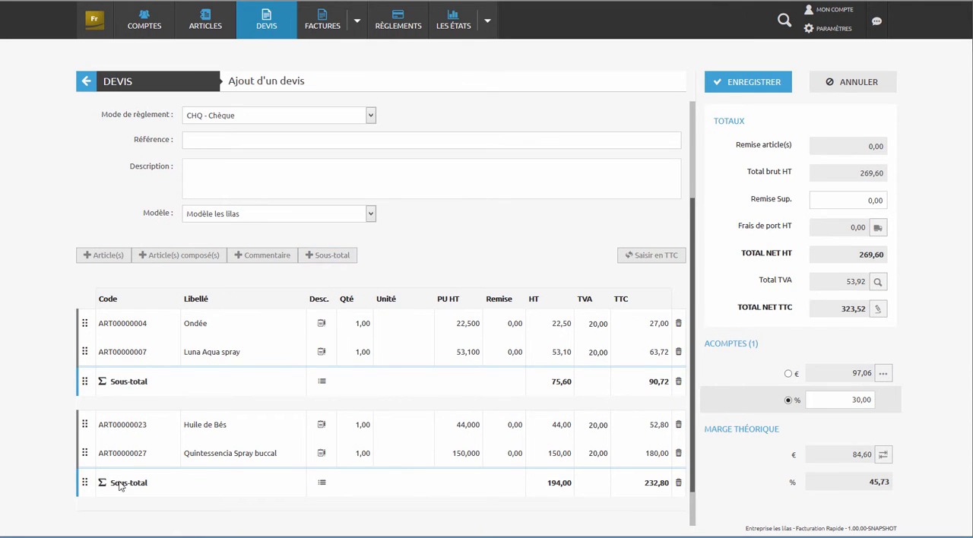
# - Add the composed article "composition prestige" to the quote and insert a Sous-total line after it
pyautogui.click(197, 256)
pyautogui.click(491, 157)
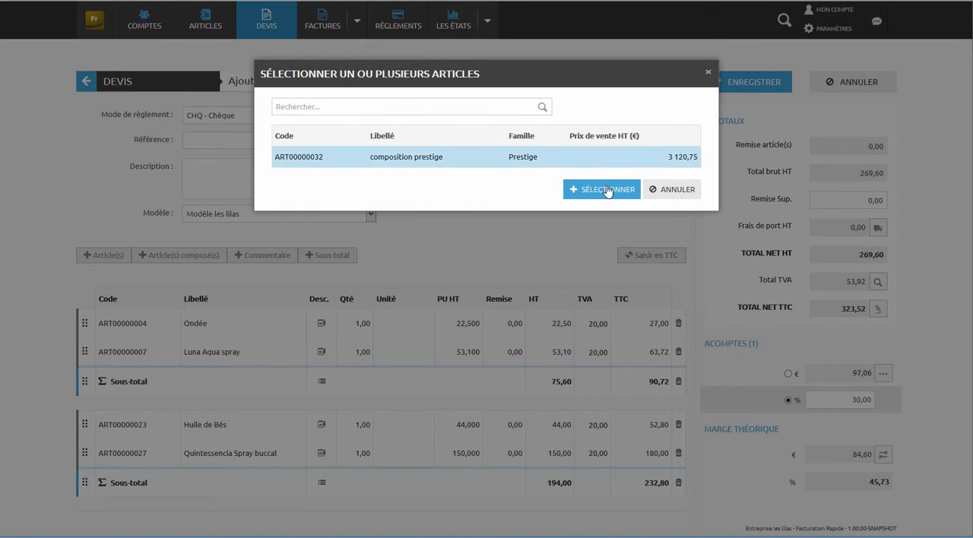
pyautogui.click(606, 189)
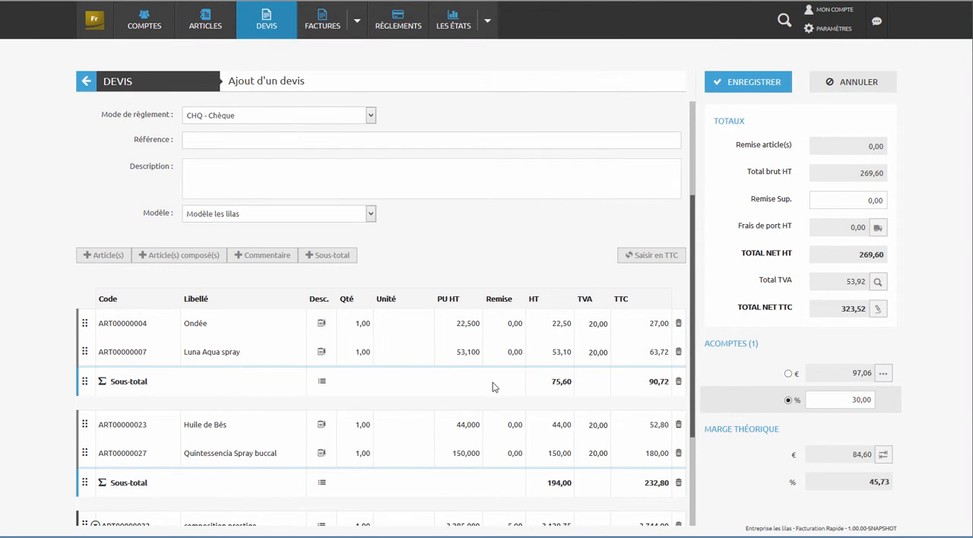
pyautogui.scroll(-2, 495, 386)
pyautogui.click(325, 126)
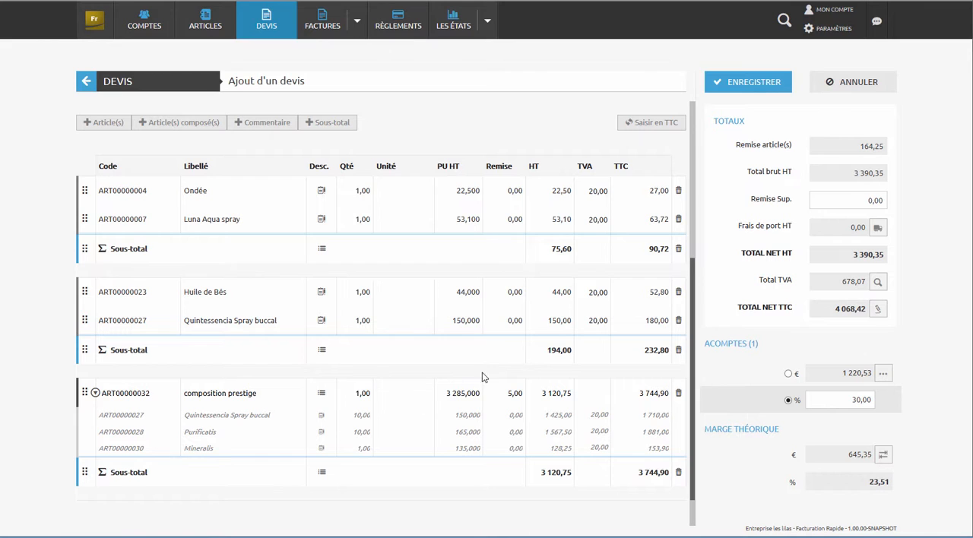
# - Set the quote's Remise Sup. to 5 and its Frais de port HT to 20
pyautogui.click(858, 206)
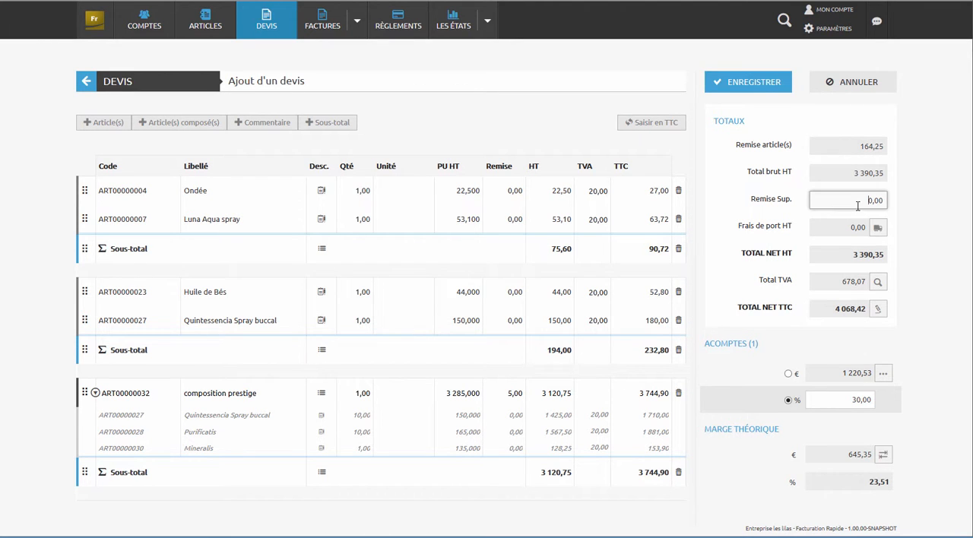
pyautogui.write('5')
pyautogui.press('Tab')
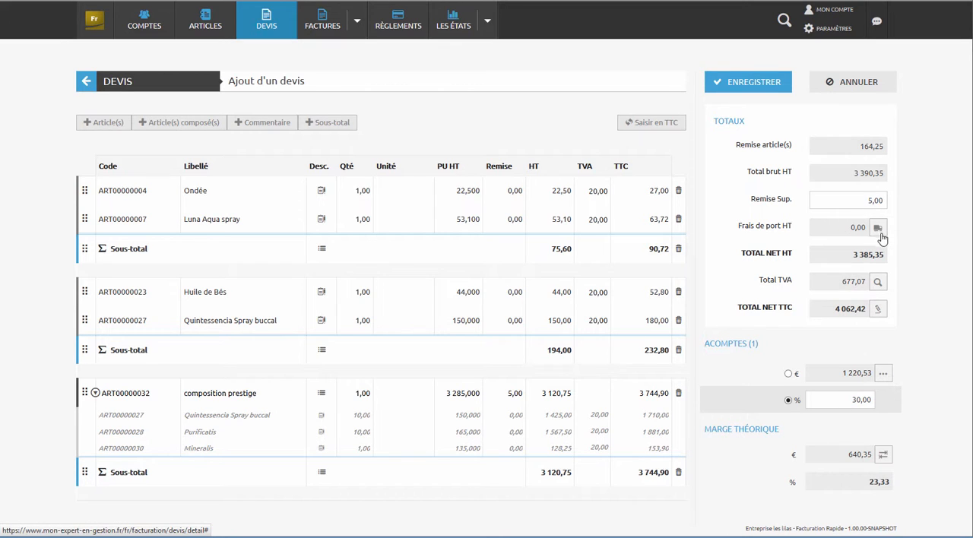
pyautogui.click(880, 230)
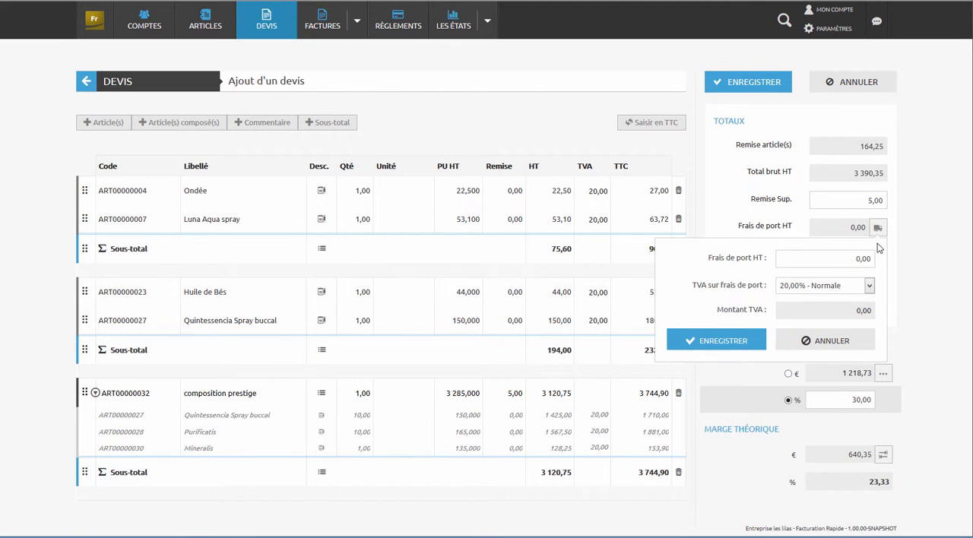
pyautogui.click(852, 264)
pyautogui.press('Tab')
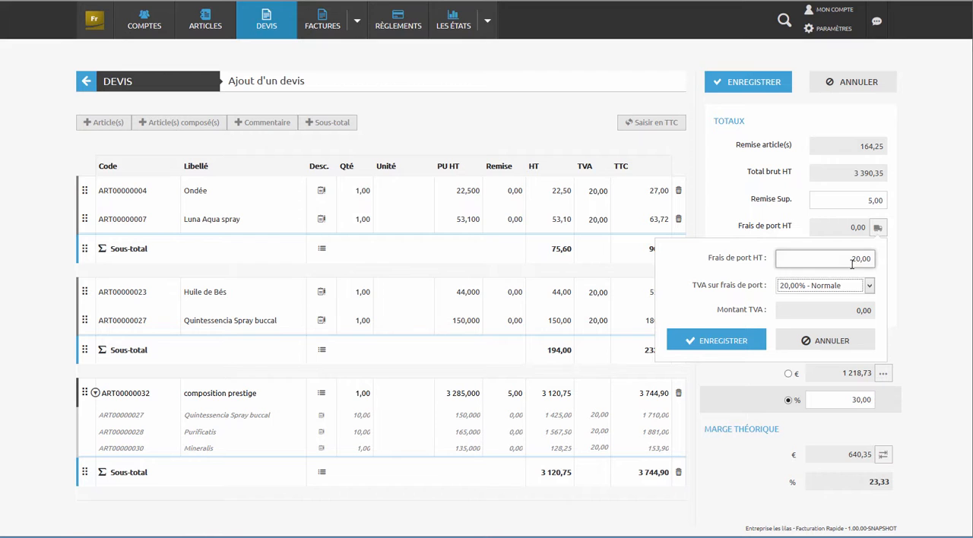
pyautogui.click(732, 342)
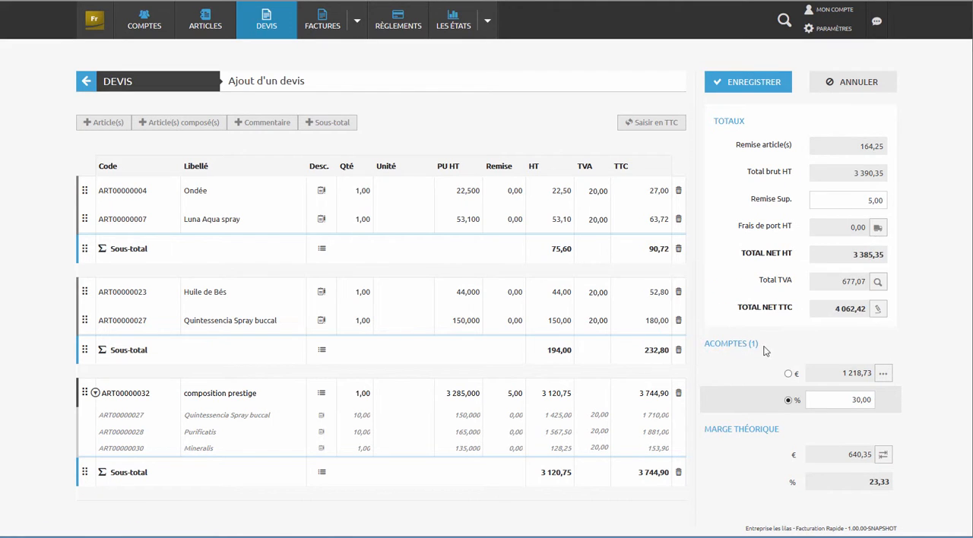
# - Switch the quote's deposit to a fixed amount in euros, set it to 1200, and save the quote
pyautogui.click(789, 374)
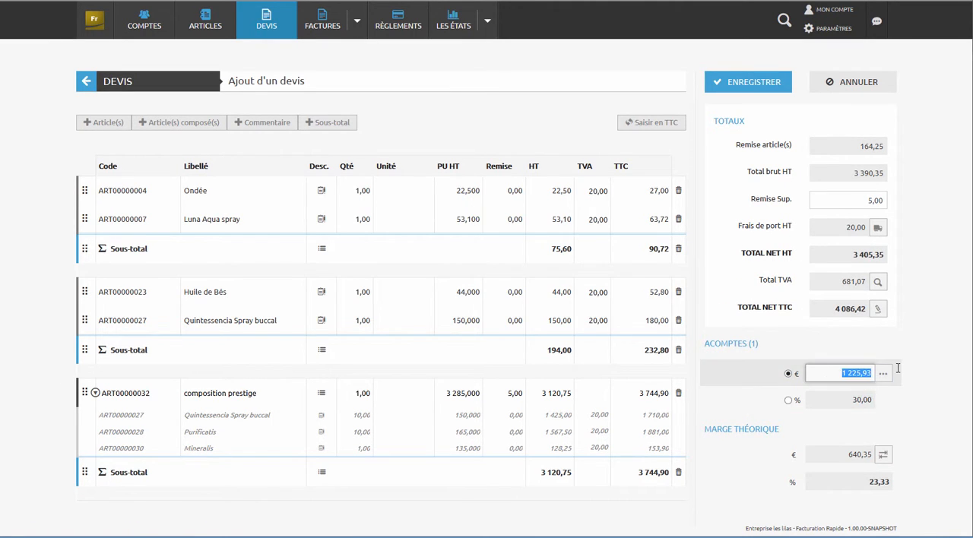
pyautogui.write('120')
pyautogui.press('Tab')
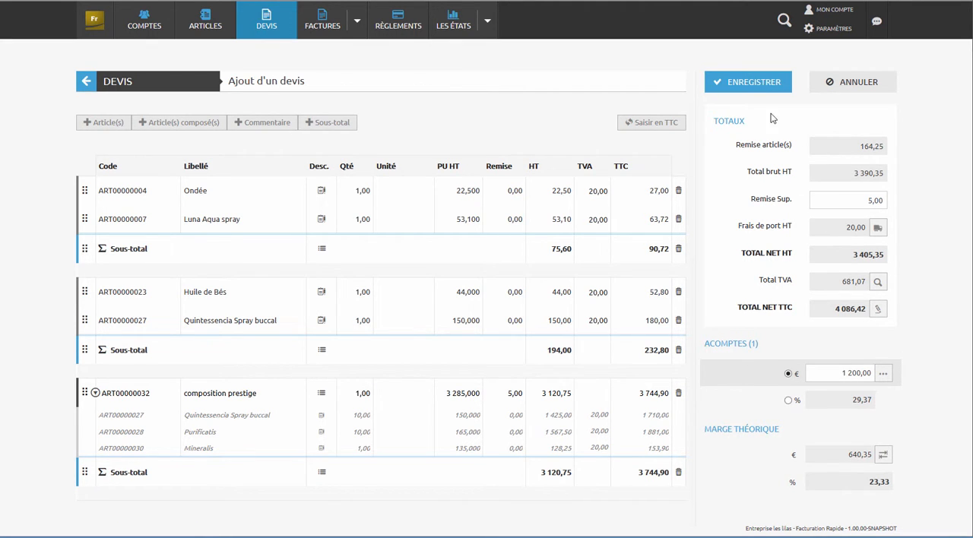
pyautogui.click(762, 86)
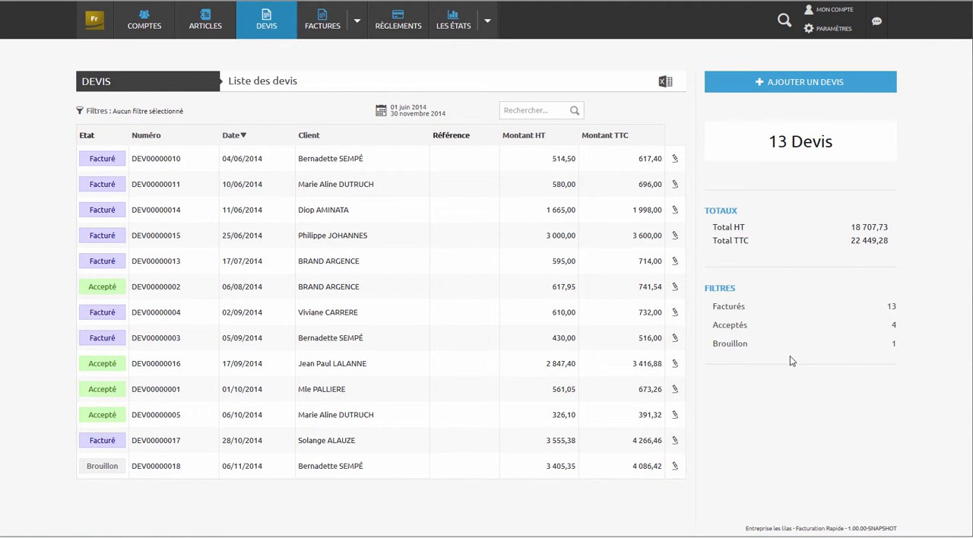
# - Filter the quote list with a period starting on 1 September 2014
pyautogui.click(394, 117)
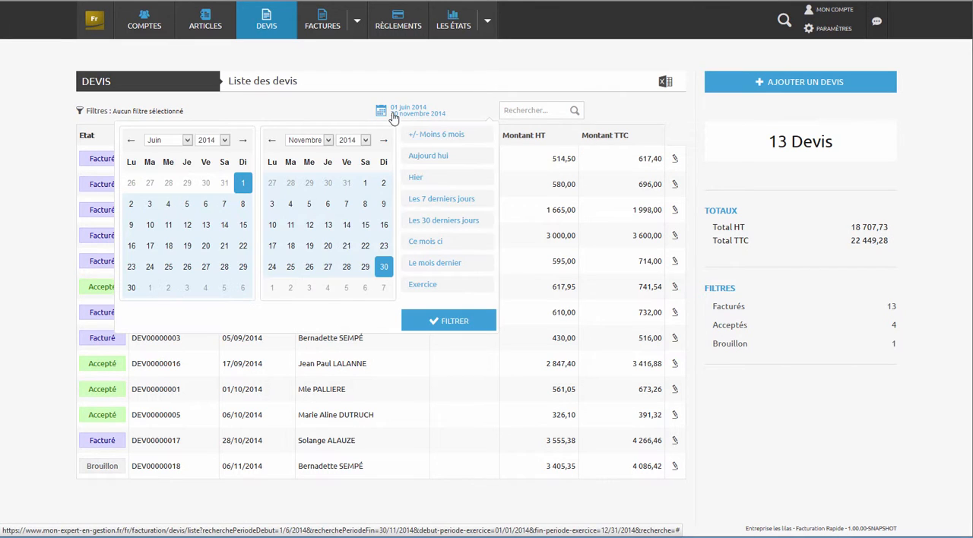
pyautogui.click(186, 139)
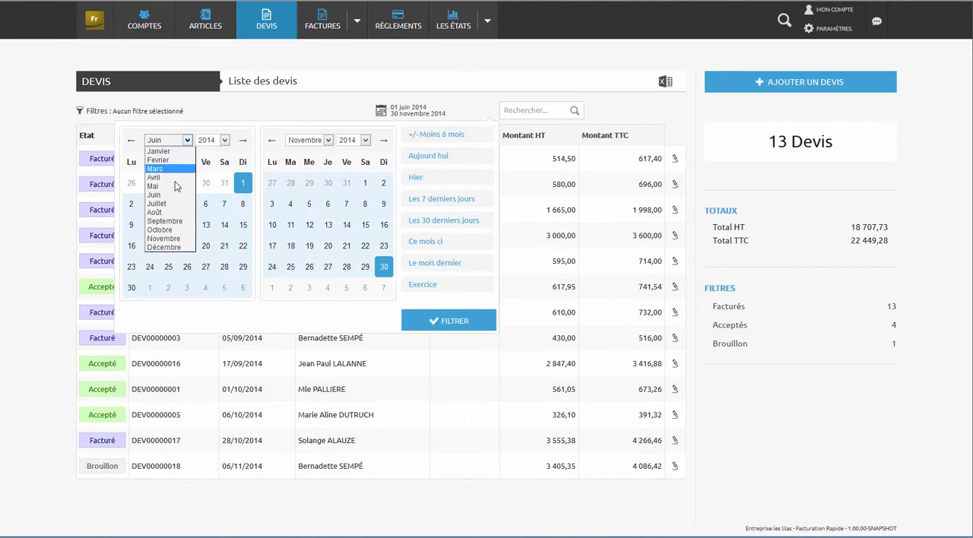
pyautogui.click(180, 221)
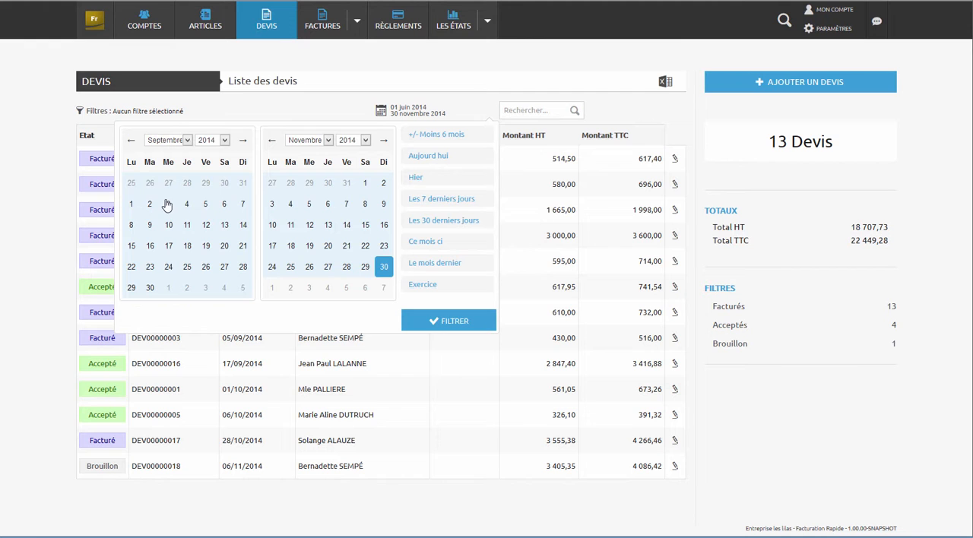
pyautogui.click(131, 206)
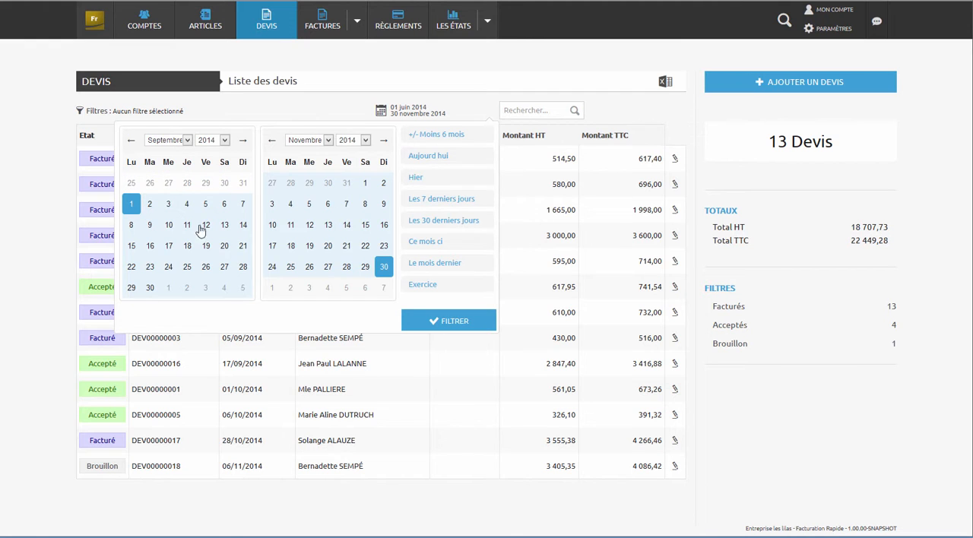
pyautogui.click(454, 320)
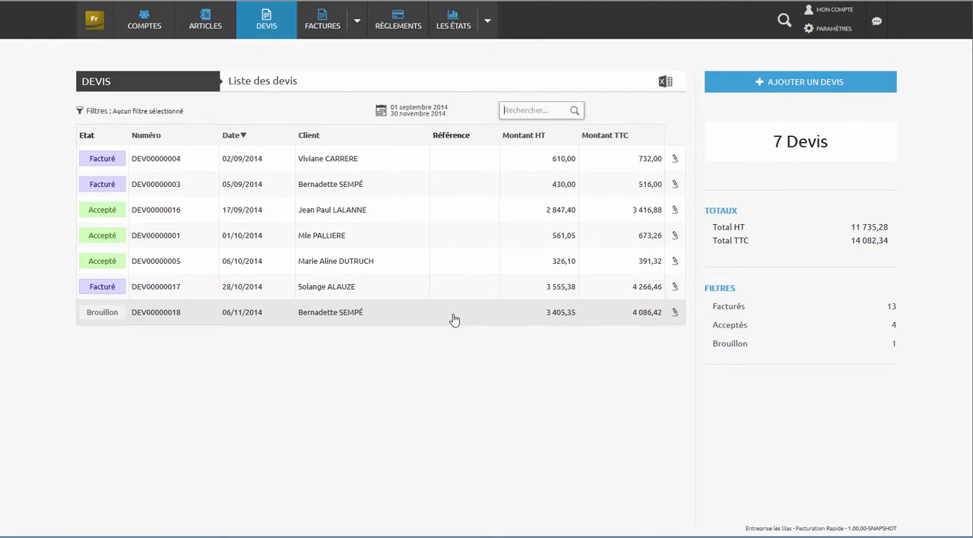
# - Open the details of the draft quote dated 06/11/2014 and display its PDF
pyautogui.click(346, 318)
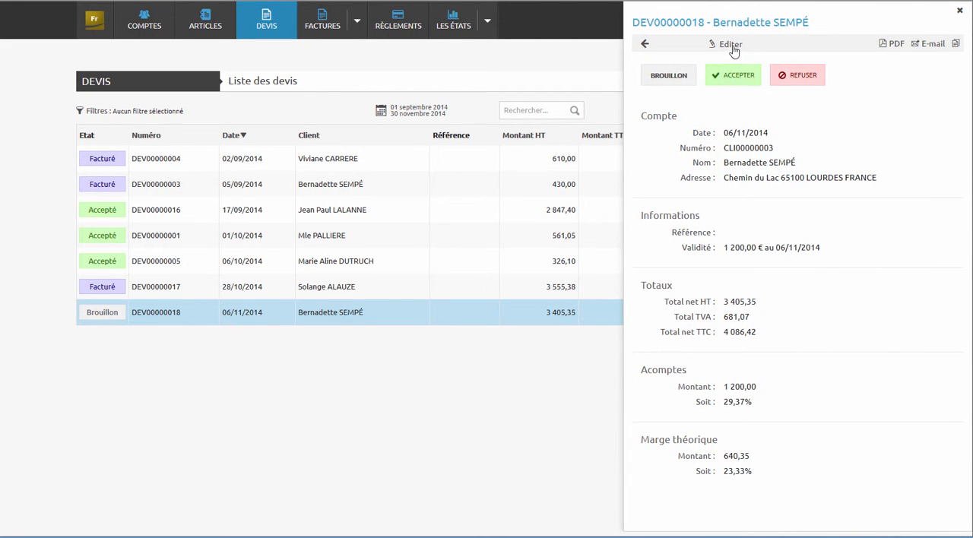
pyautogui.click(895, 44)
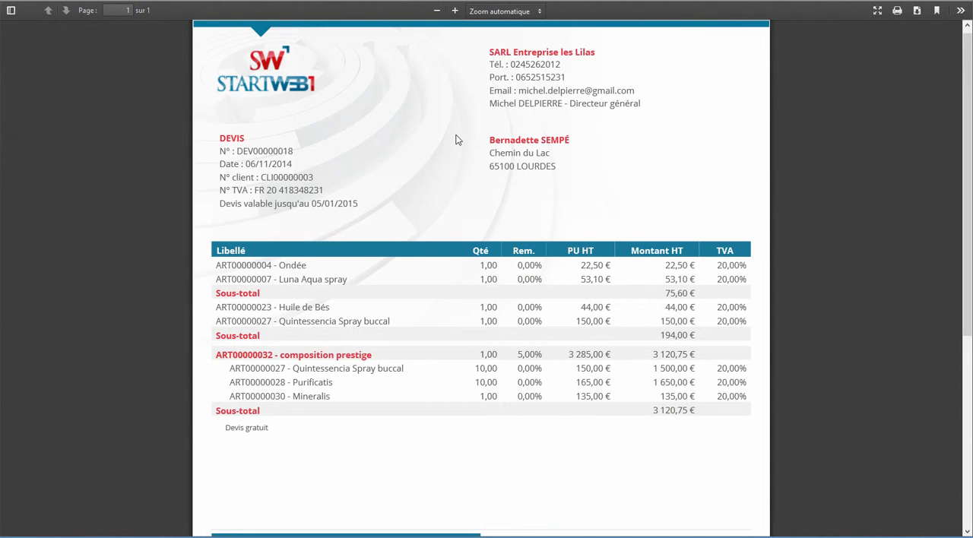
# - Review the rest of the quote's PDF, accept the draft quote dated 06/11/2014 and convert it into an invoice
pyautogui.scroll(-5, 456, 139)
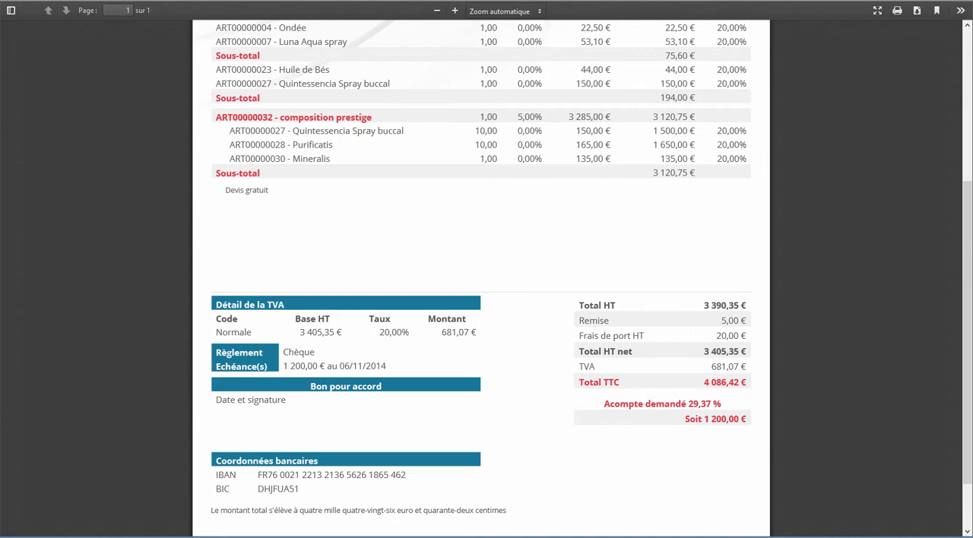
pyautogui.hotkey('ctrl', 'w')
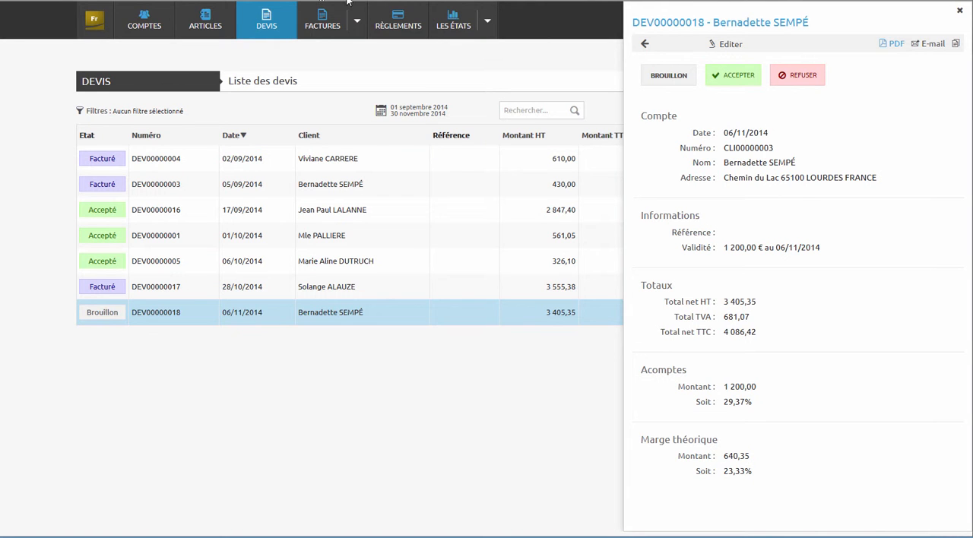
pyautogui.click(746, 79)
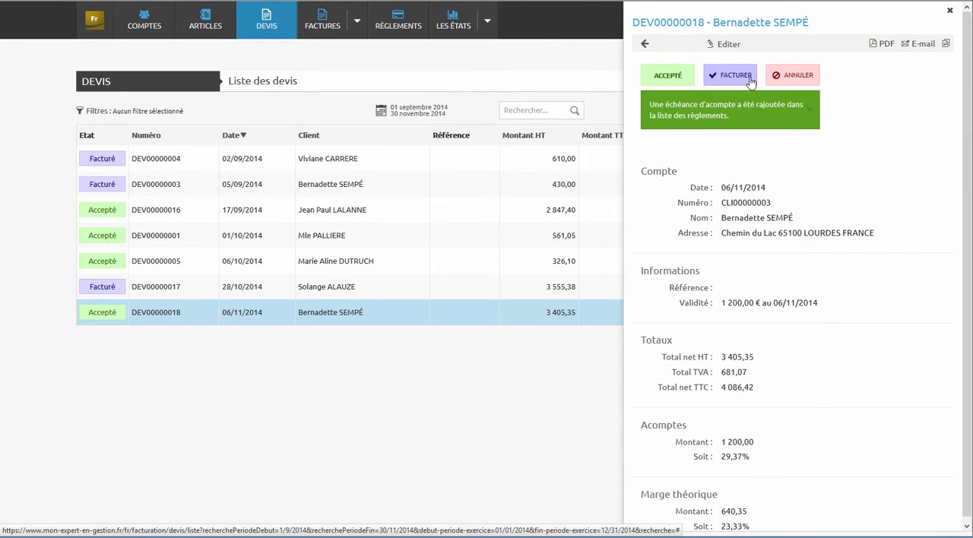
pyautogui.click(724, 74)
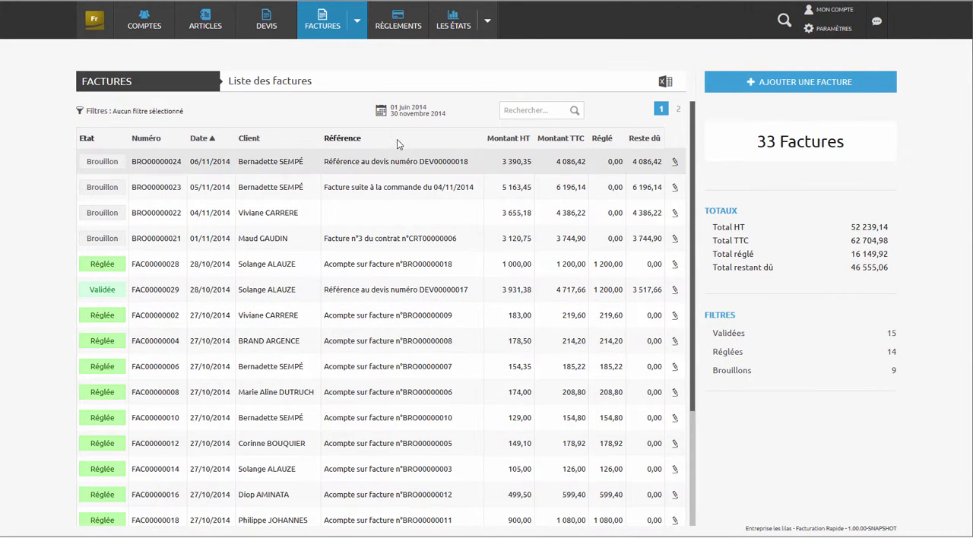
# - Filter the invoice list to the current month with the Ce mois ci period
pyautogui.click(405, 112)
pyautogui.click(424, 243)
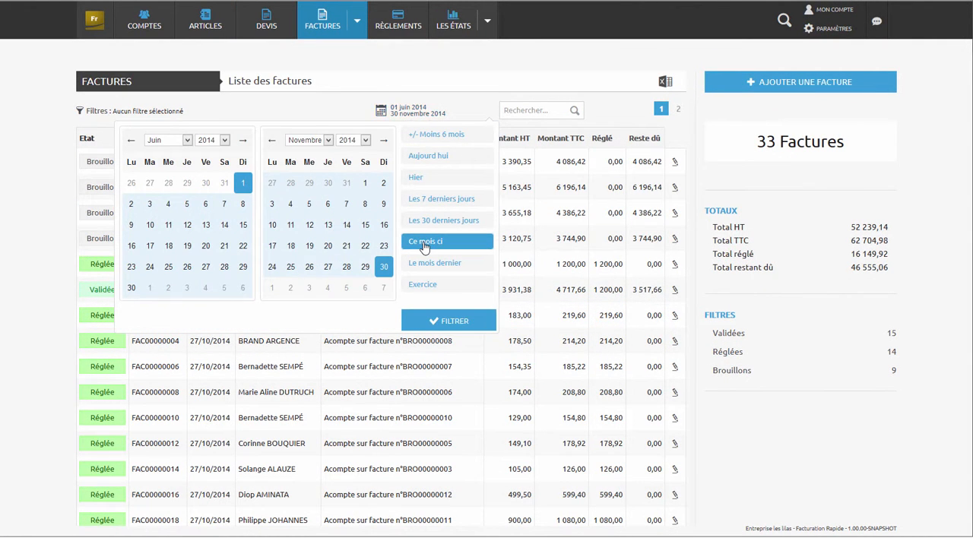
pyautogui.click(430, 320)
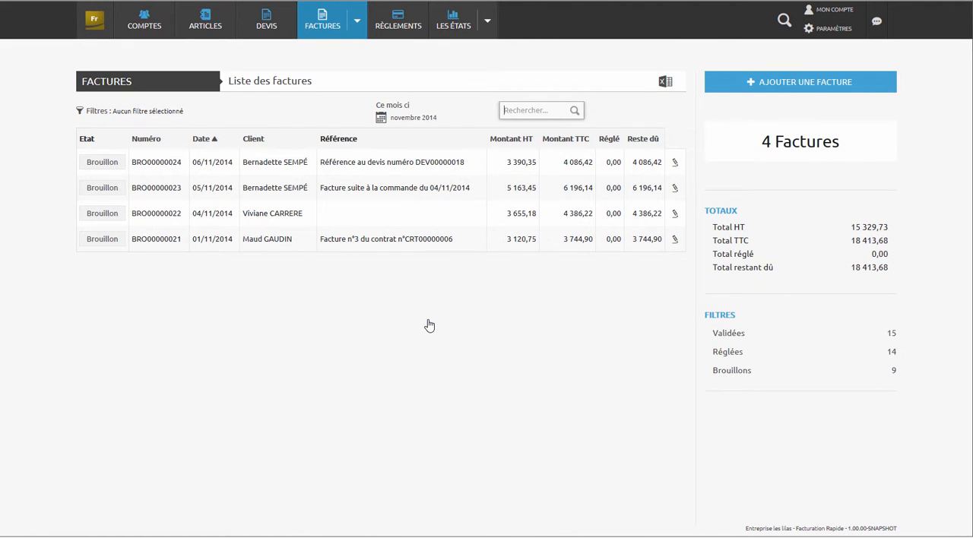
# - Open the draft invoice dated 06/11/2014 for editing and set its Remise Sup. to 8
pyautogui.click(409, 164)
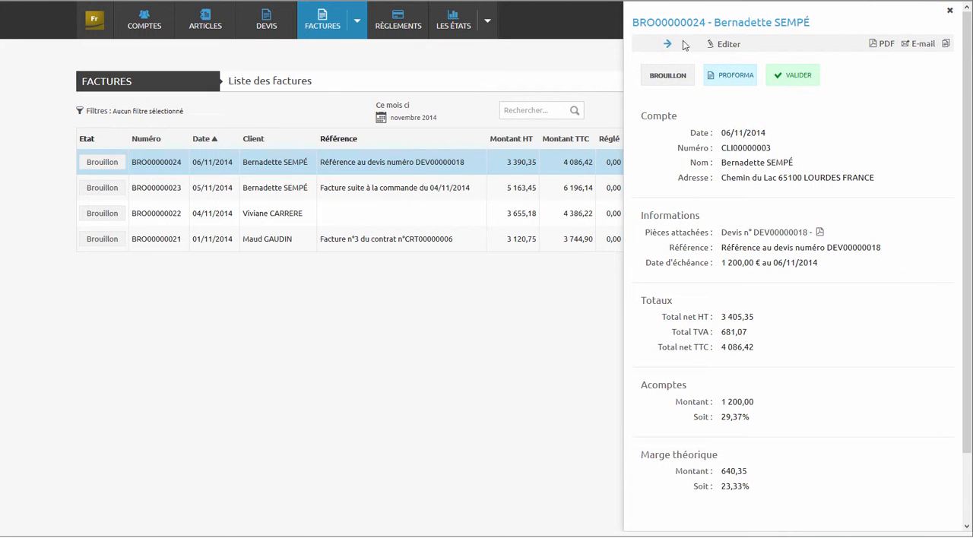
pyautogui.click(724, 46)
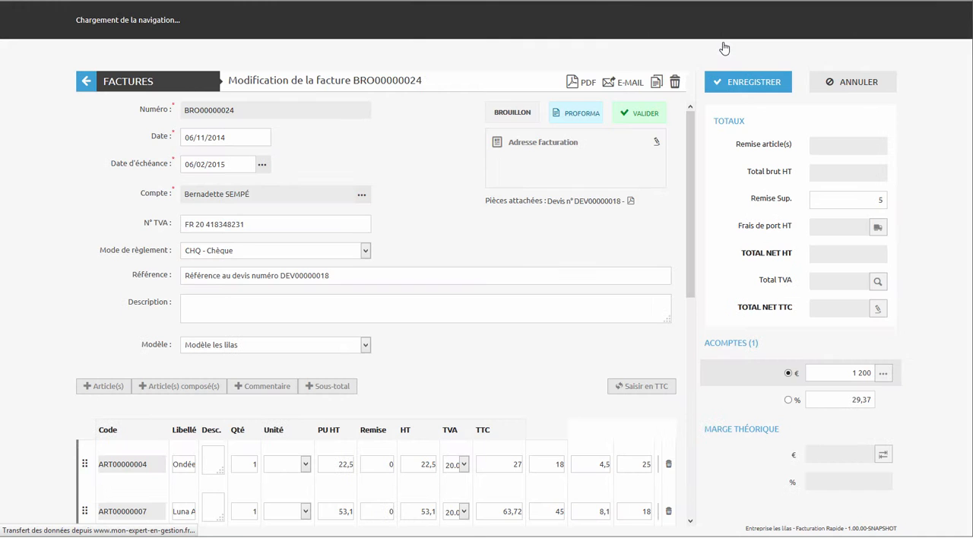
pyautogui.moveTo(694, 149); pyautogui.dragTo(659, 346)
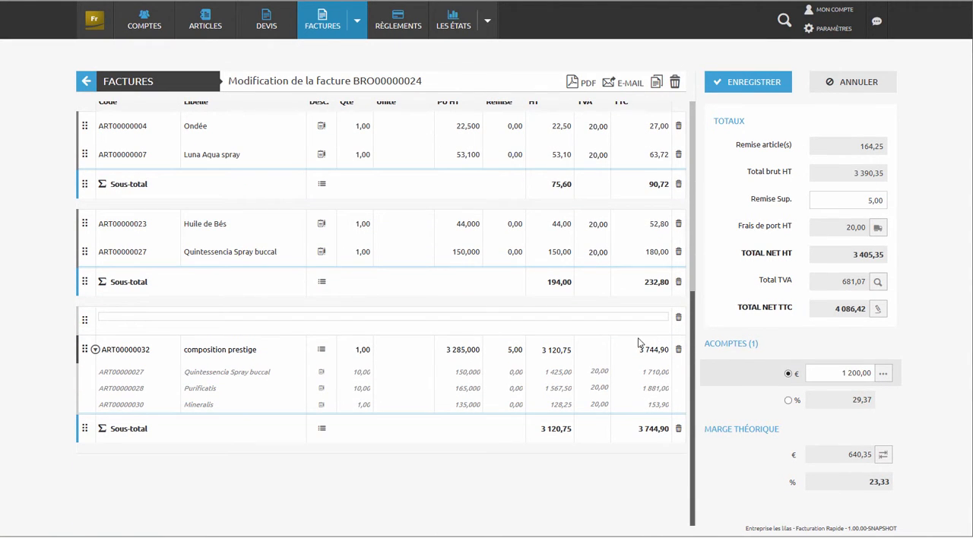
pyautogui.scroll(2, 693, 320)
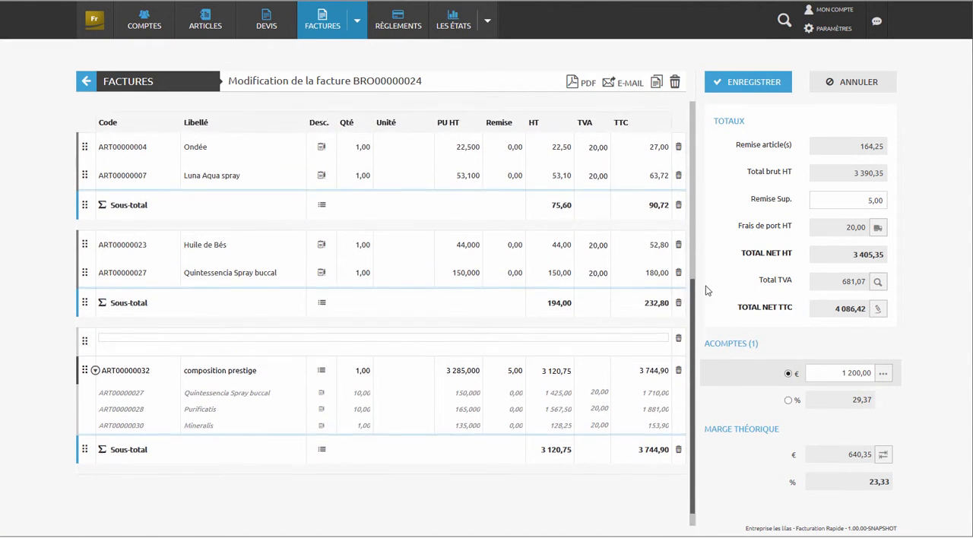
pyautogui.click(853, 200)
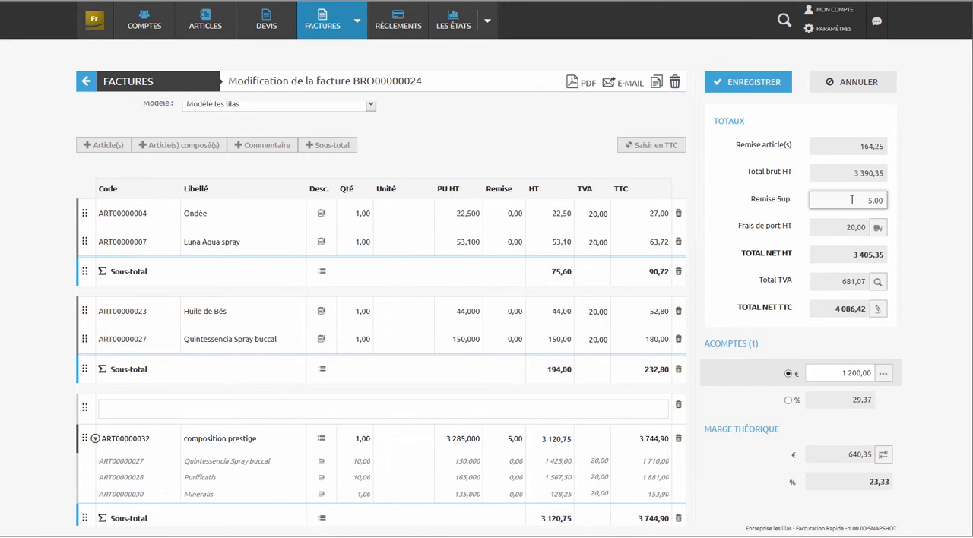
pyautogui.write('8,')
pyautogui.press('Tab')
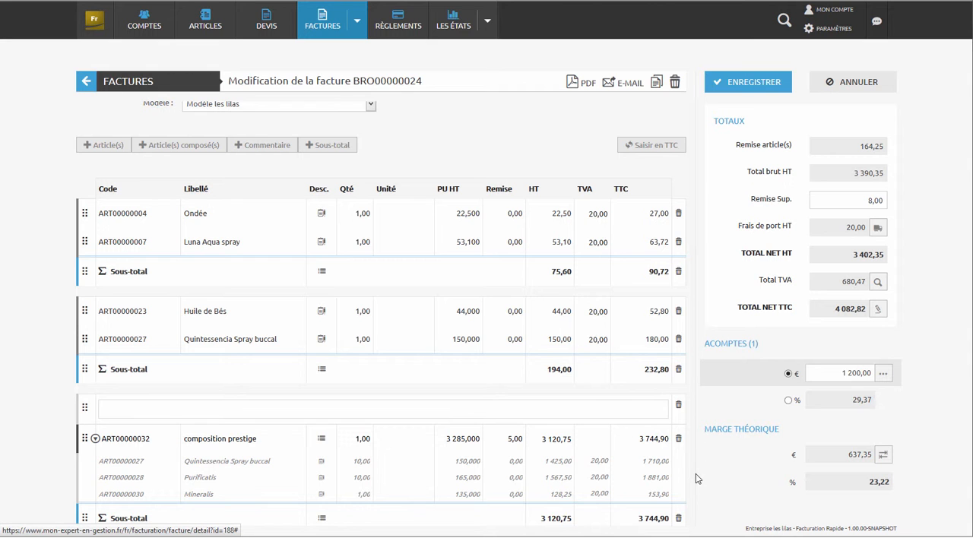
# - Add the article Rosée de L'alchimiste to the invoice with a quantity of 10 and save the invoice
pyautogui.click(104, 144)
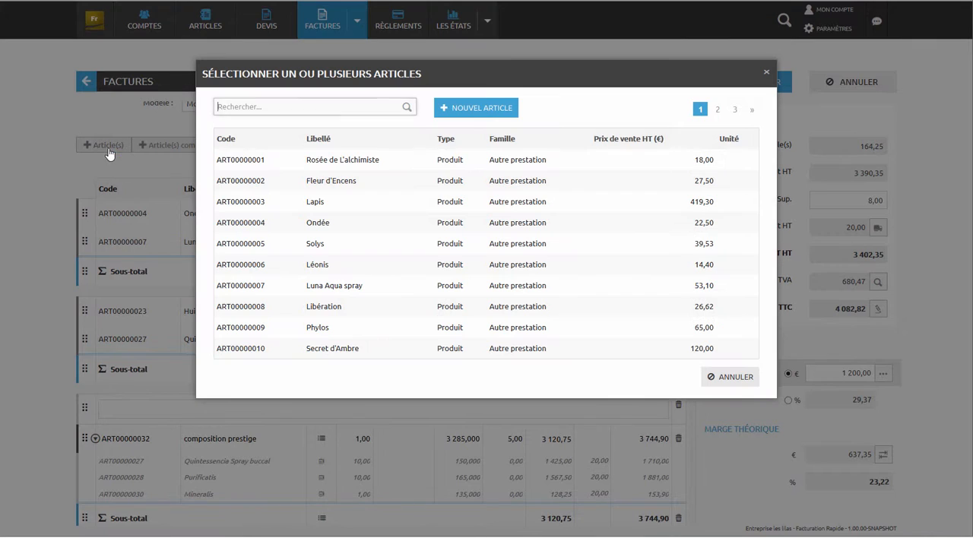
pyautogui.click(320, 160)
pyautogui.click(660, 376)
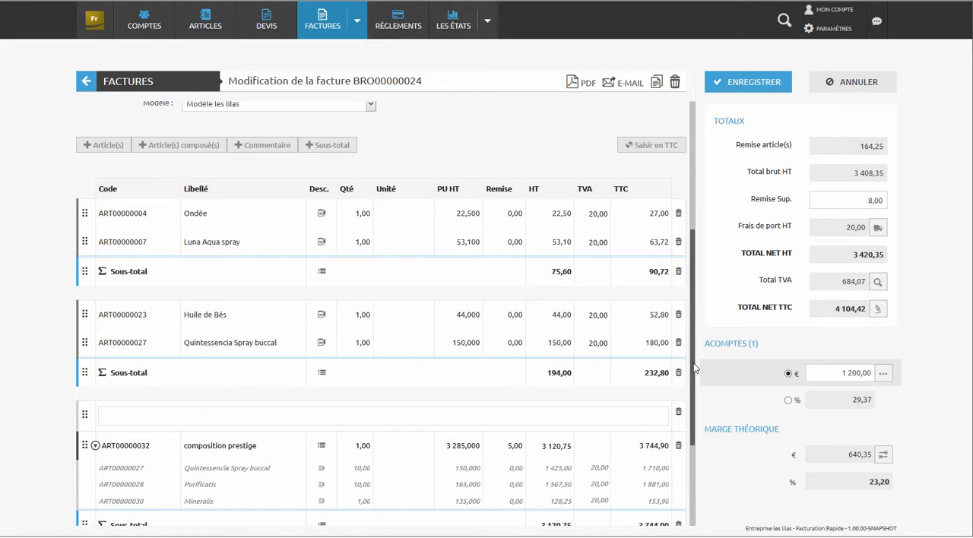
pyautogui.scroll(-1, 693, 445)
pyautogui.click(358, 414)
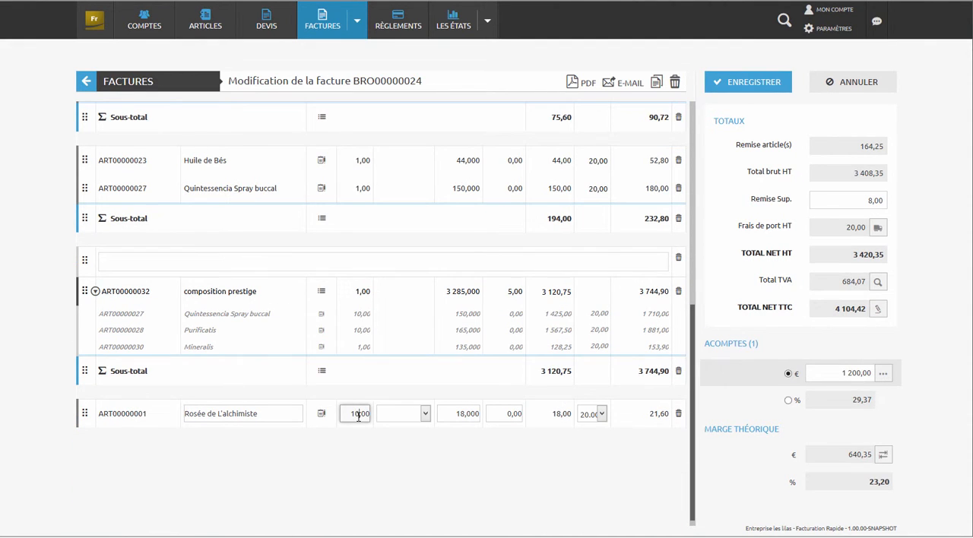
pyautogui.click(777, 258)
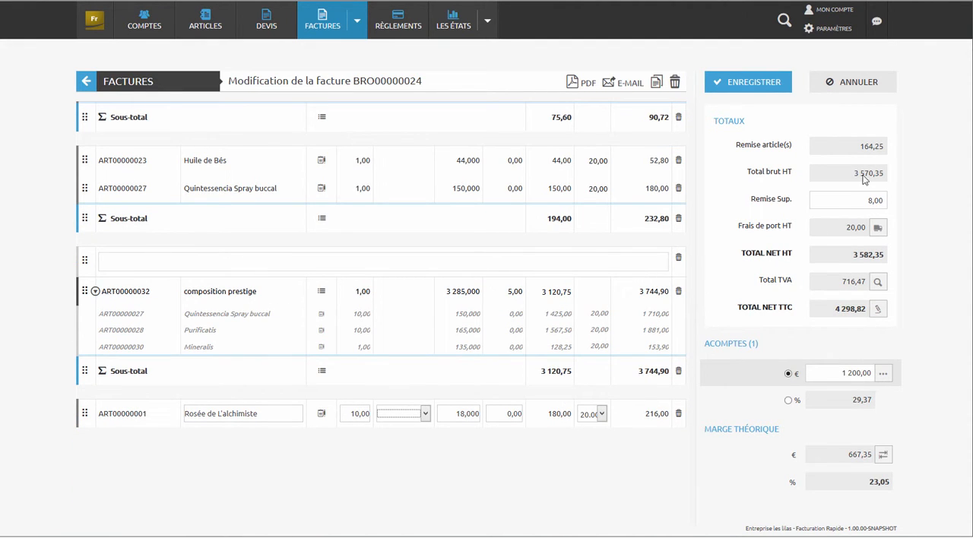
pyautogui.click(777, 91)
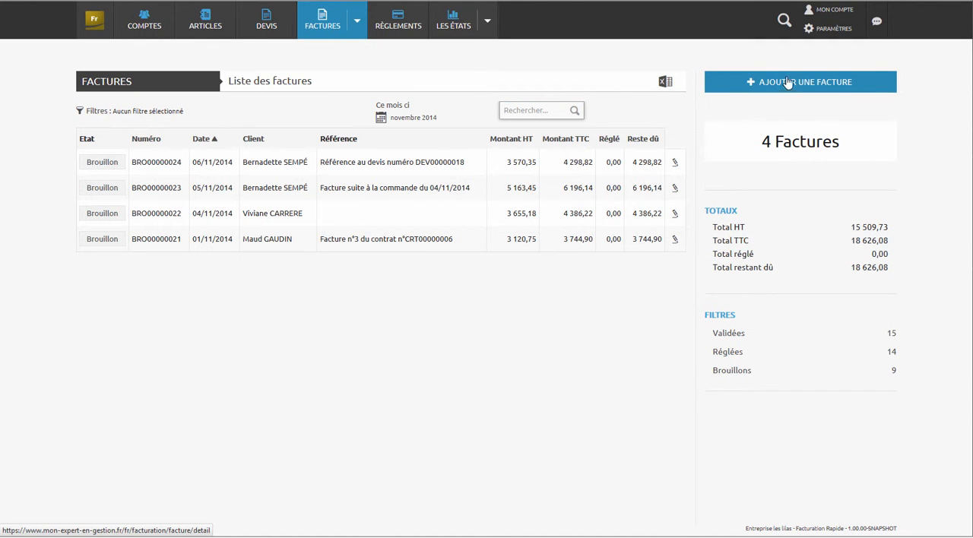
# - View the 06/11/2014 draft invoice's PDF and validate the invoice, choosing to settle its attached deposit
pyautogui.click(365, 166)
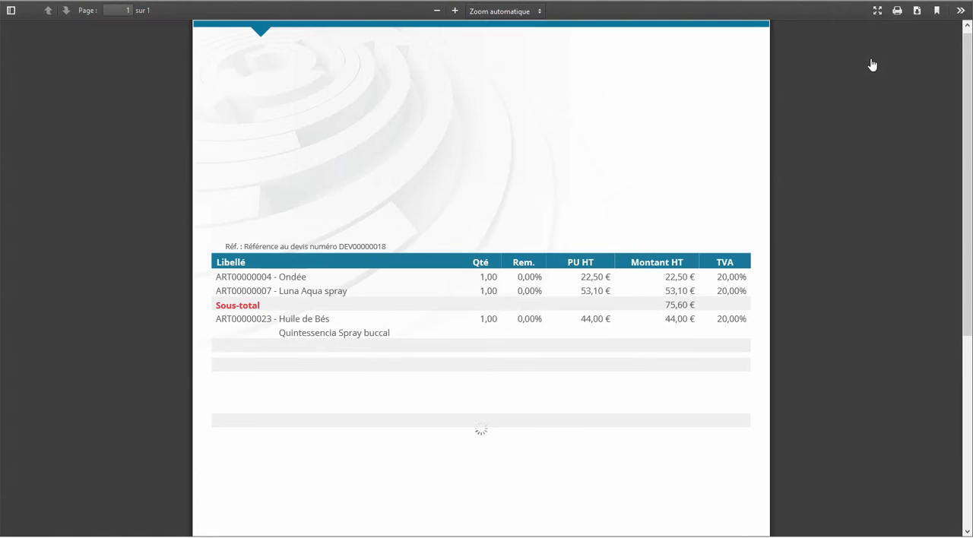
pyautogui.scroll(-5, 620, 122)
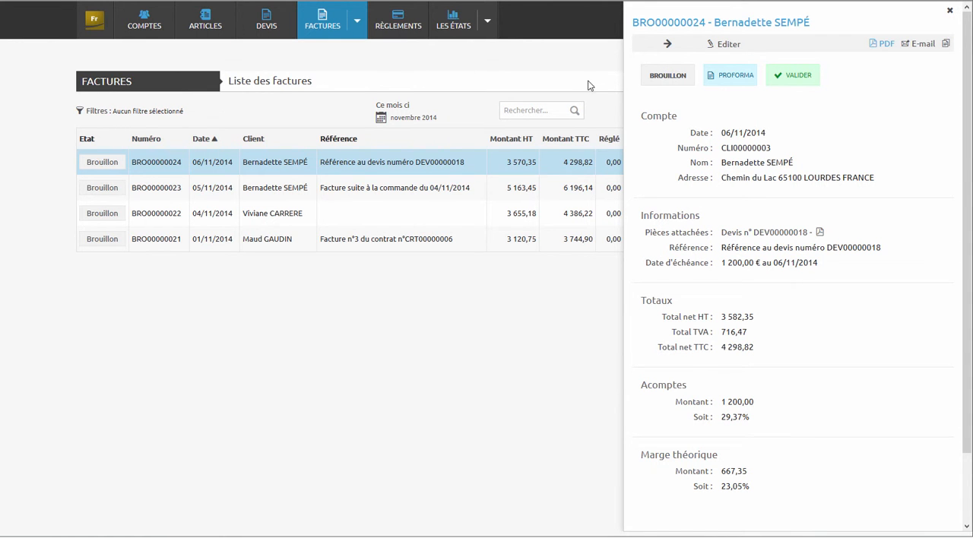
pyautogui.click(811, 83)
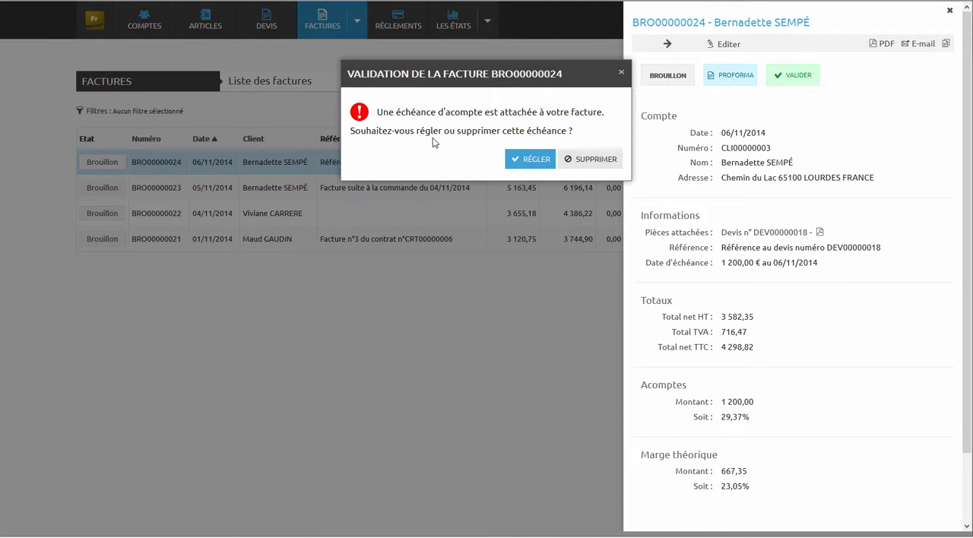
pyautogui.click(526, 159)
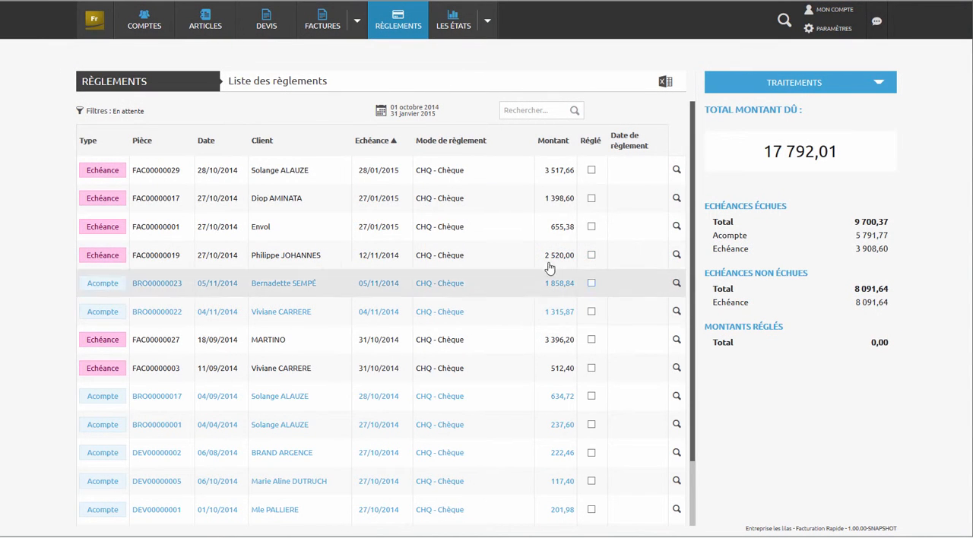
# - Filter the payment list with a period ending on 30 November 2015
pyautogui.click(389, 114)
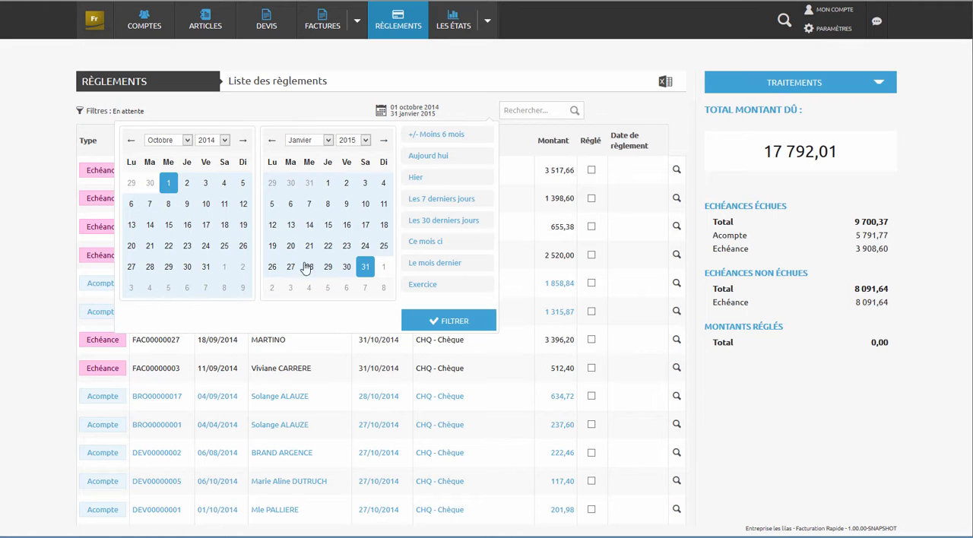
pyautogui.click(327, 139)
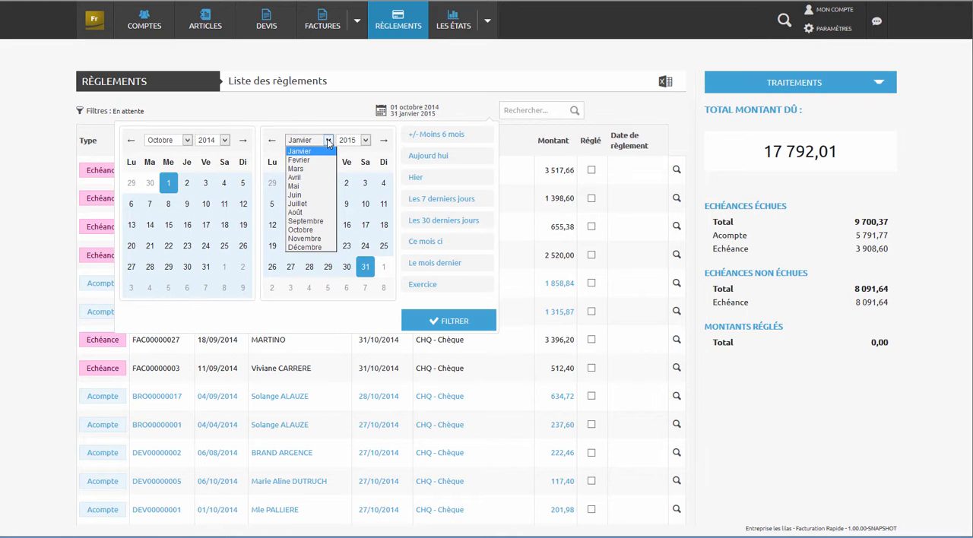
pyautogui.click(304, 238)
pyautogui.click(274, 288)
pyautogui.click(444, 322)
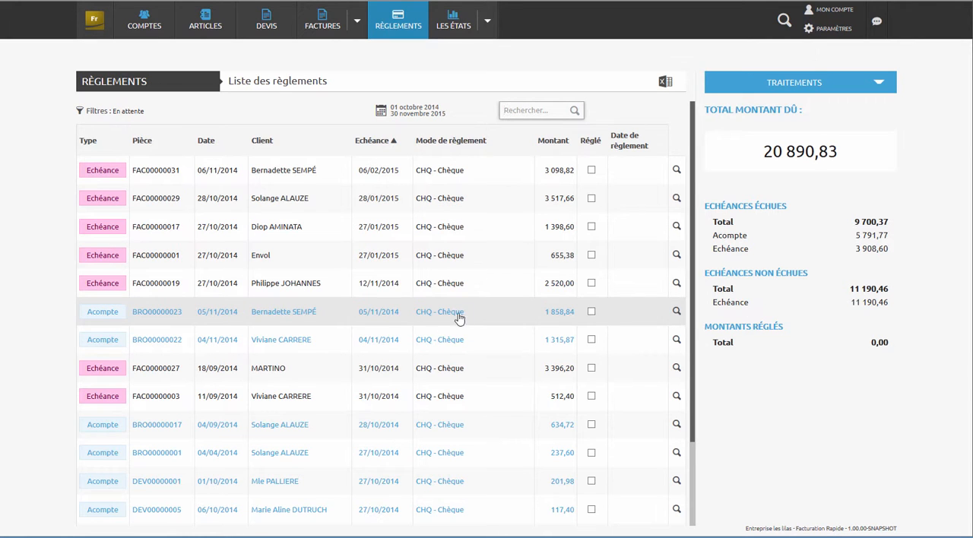
# - Mark the 1 858,84 deposit and the 2 520,00 and 655,38 instalments as settled in the payment list
pyautogui.click(591, 312)
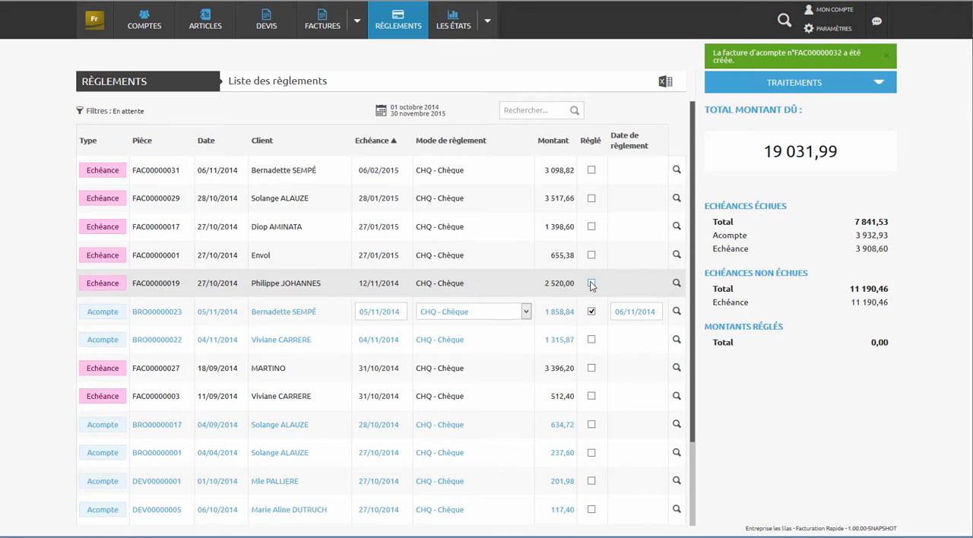
pyautogui.click(591, 283)
pyautogui.click(592, 255)
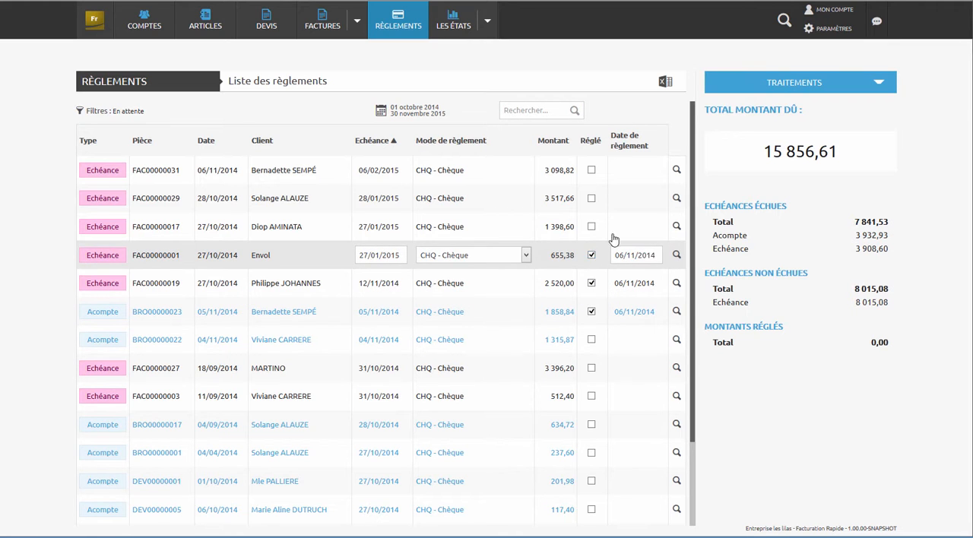
# - Start a new cheque deposit for BNP FRANCE, fill in the cheques' issuing banks and include the three BNP Paribas cheques
pyautogui.click(877, 82)
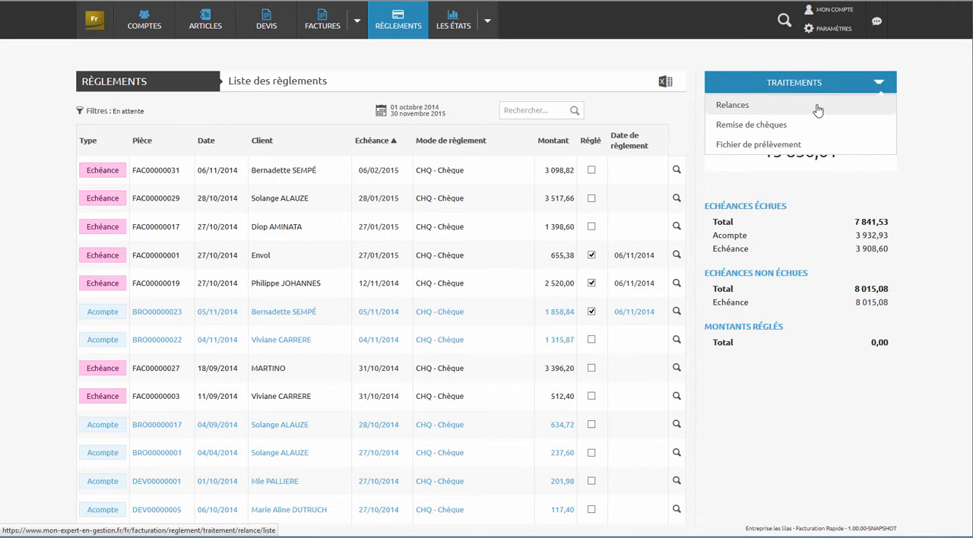
pyautogui.click(766, 125)
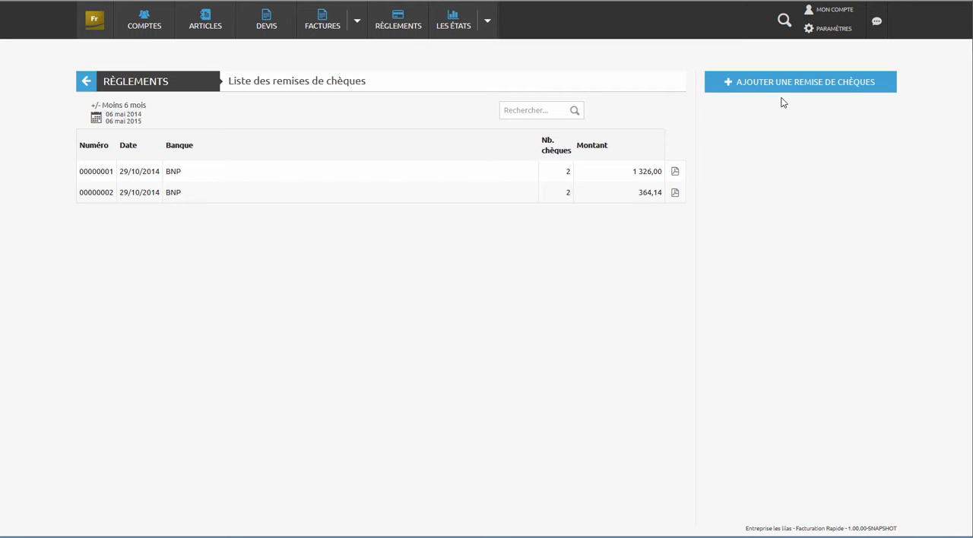
pyautogui.click(786, 91)
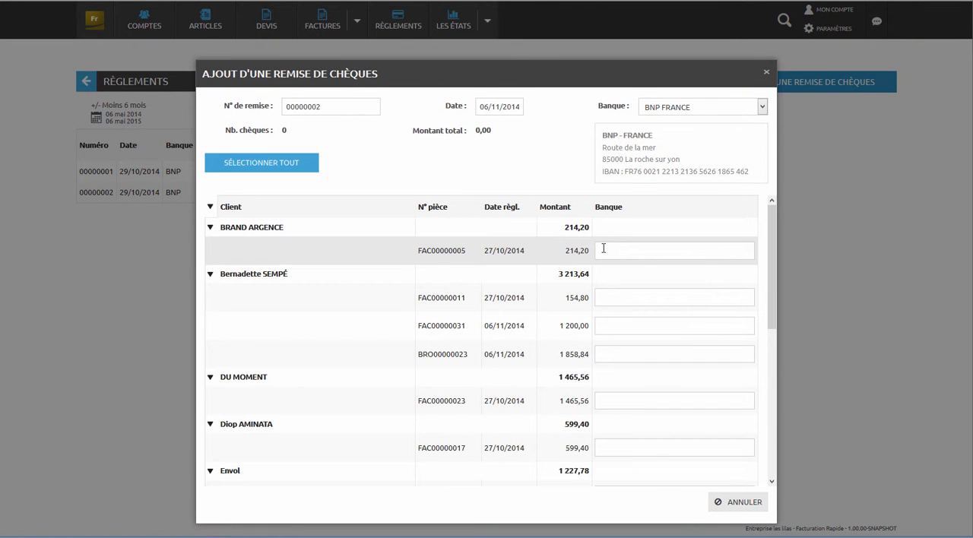
pyautogui.click(602, 248)
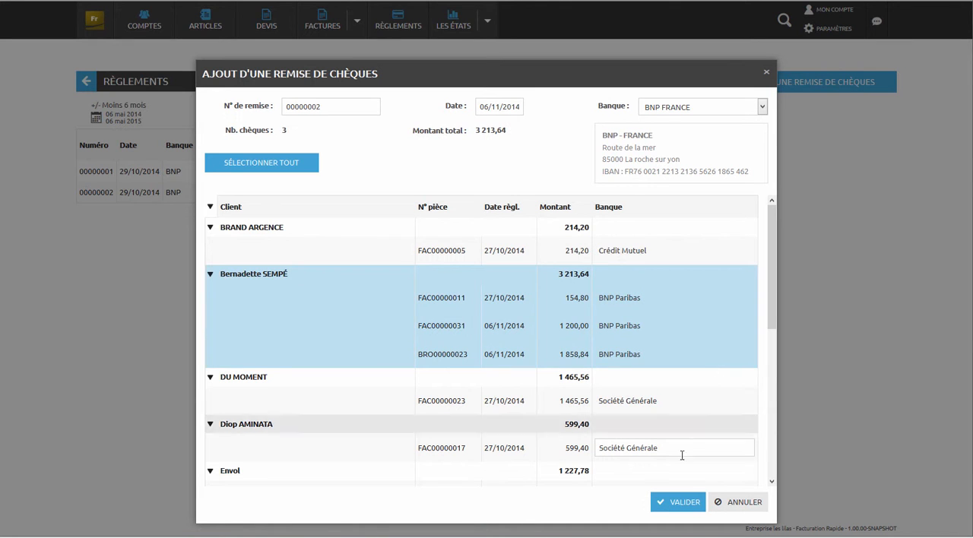
# - Include the 599,40 Société Générale cheque, validate the cheque deposit and view its PDF
pyautogui.click(686, 427)
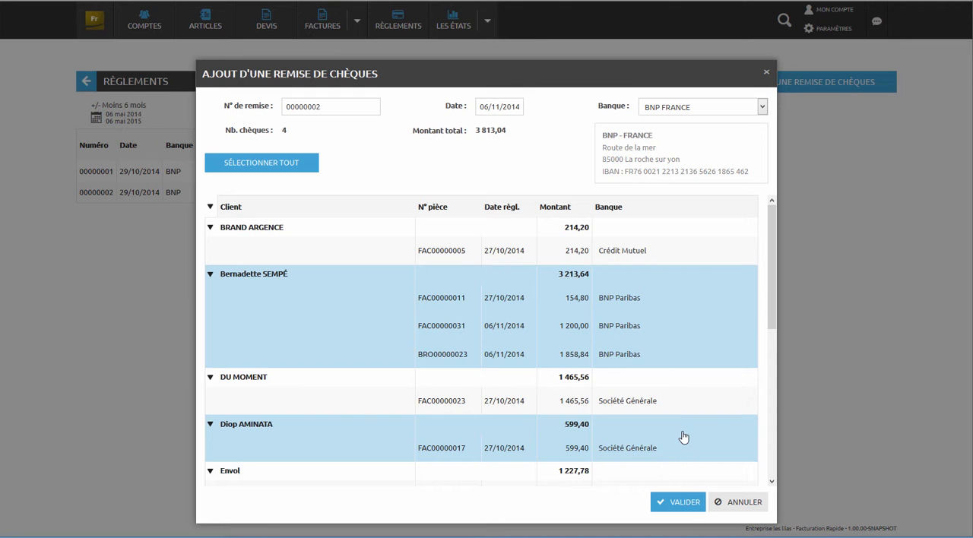
pyautogui.click(673, 503)
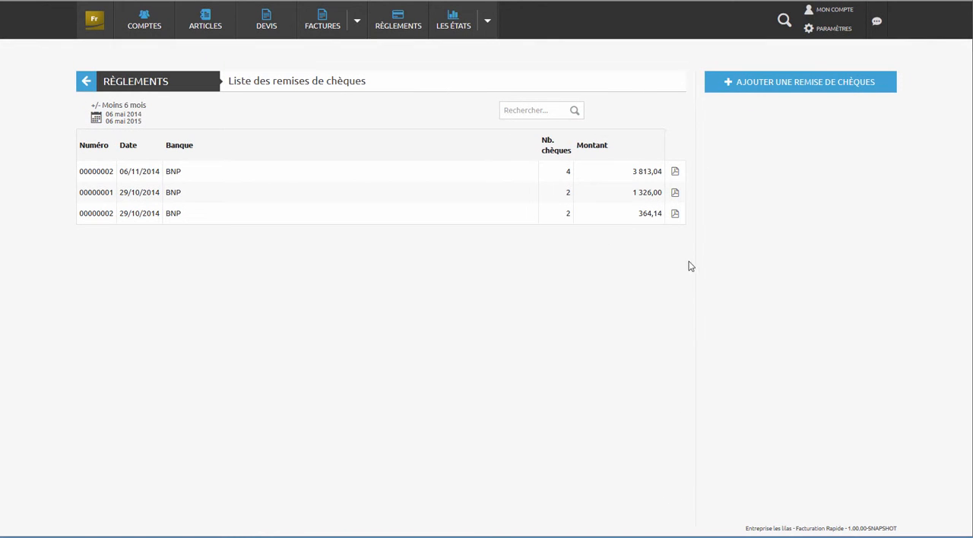
pyautogui.click(675, 171)
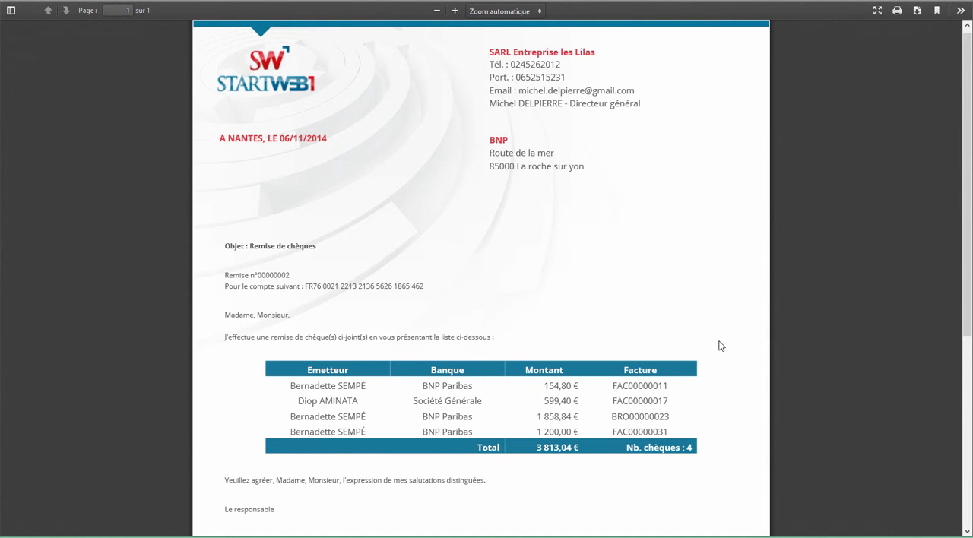
pyautogui.scroll(-4, 721, 346)
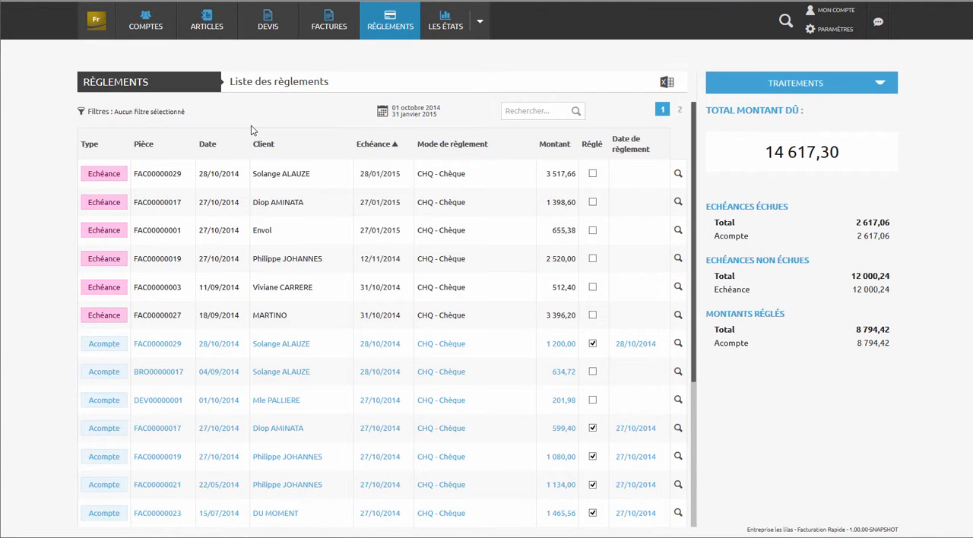
# - Filter the payment list to show only pending payments (En attente) and look through the result
pyautogui.click(98, 114)
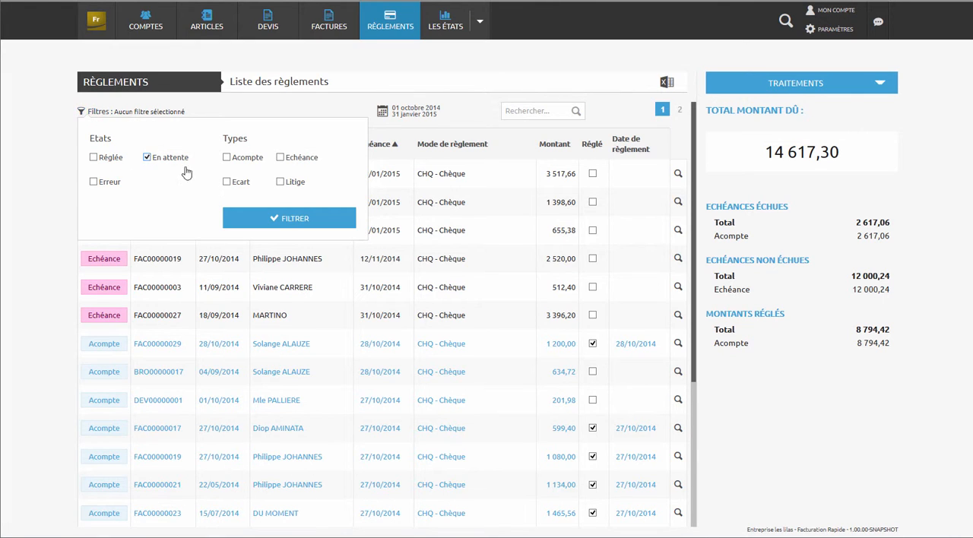
pyautogui.click(281, 218)
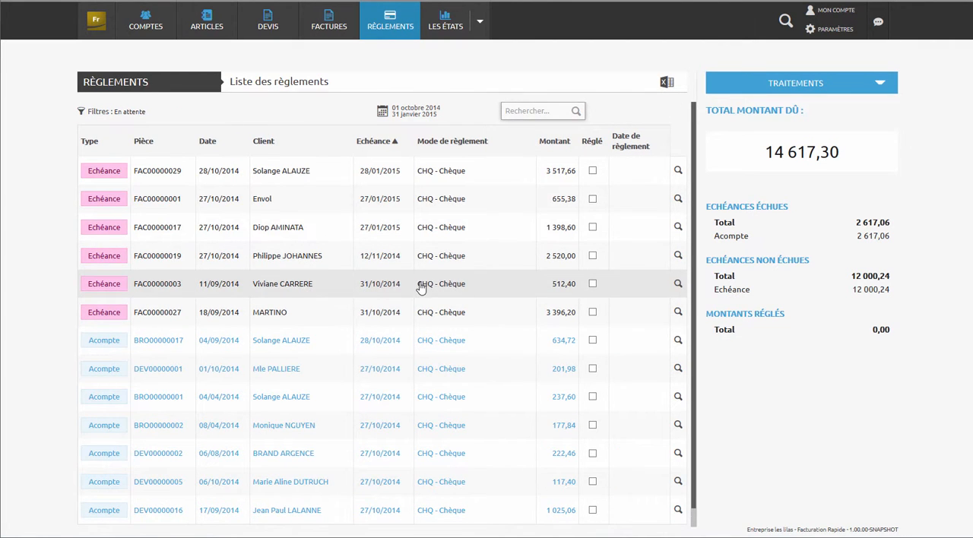
pyautogui.scroll(-1, 456, 296)
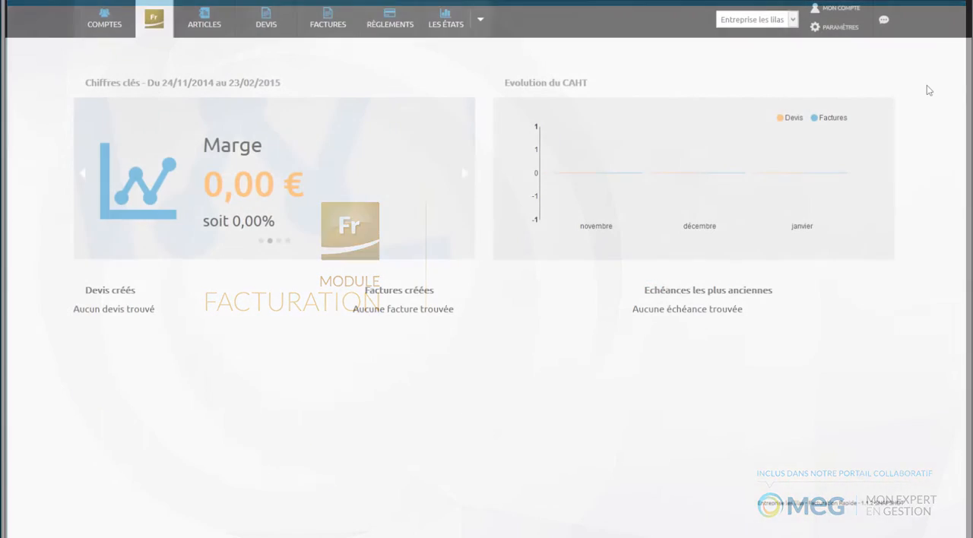
# - Open the edition templates (Modèles d'édition) in the Facturation Rapide settings and start a new template
pyautogui.click(846, 38)
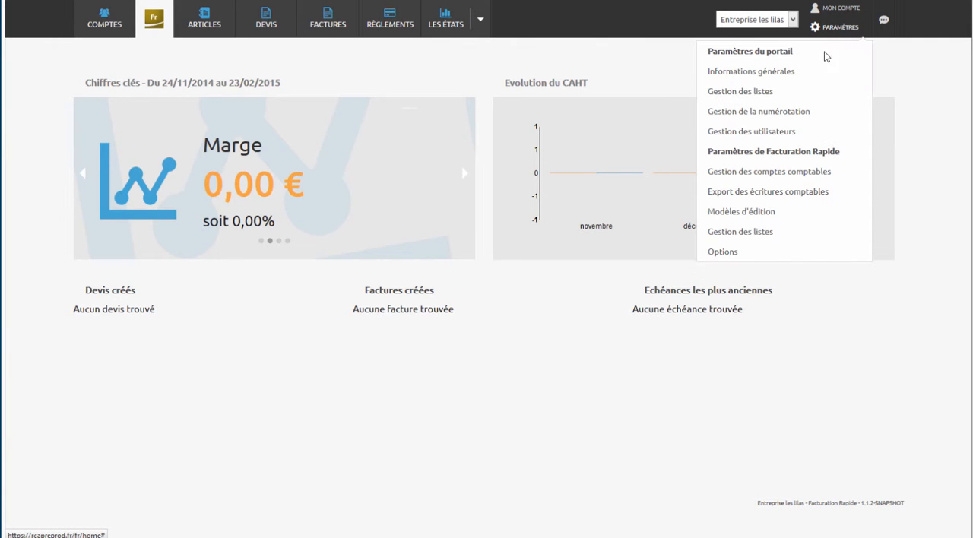
pyautogui.click(747, 218)
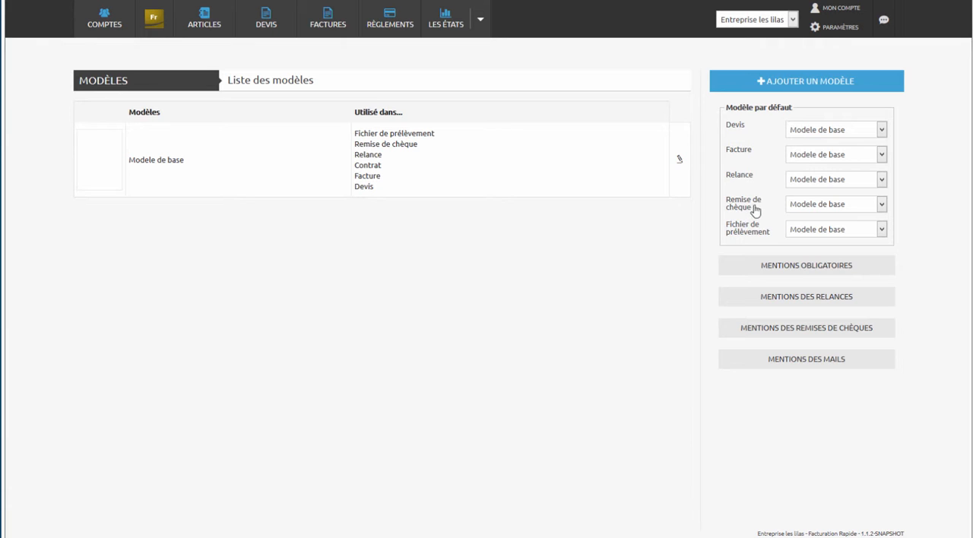
pyautogui.click(809, 85)
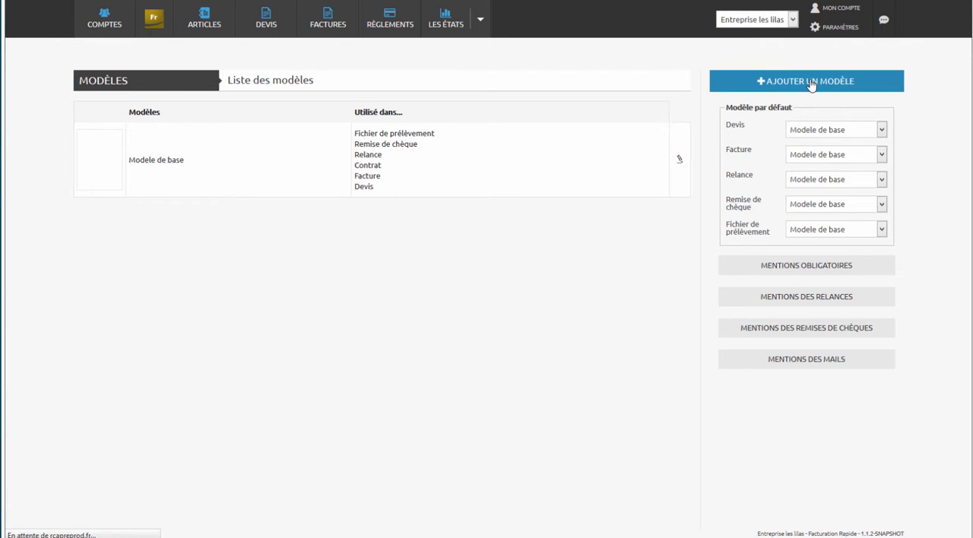
# - Name the new template Facture and enable its use for invoices
pyautogui.click(797, 108)
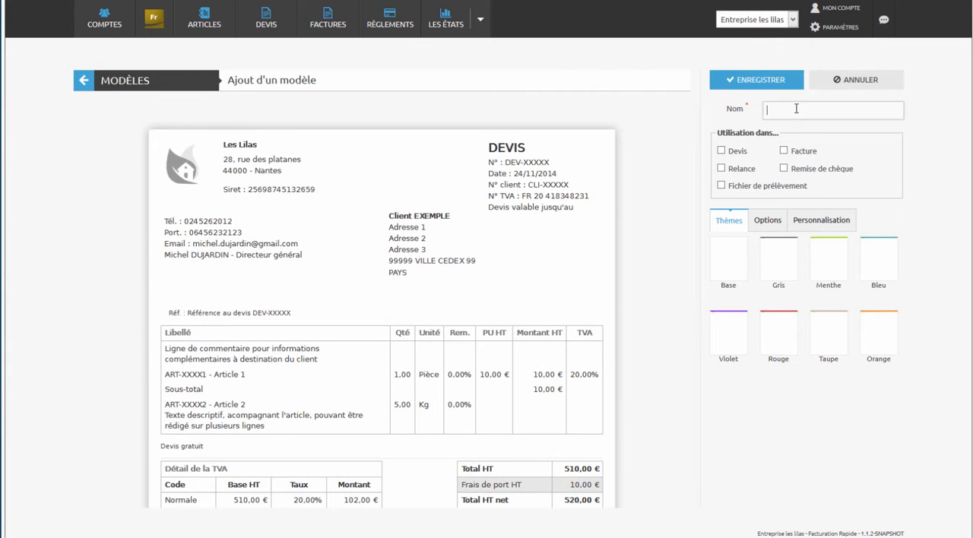
pyautogui.write('Fac')
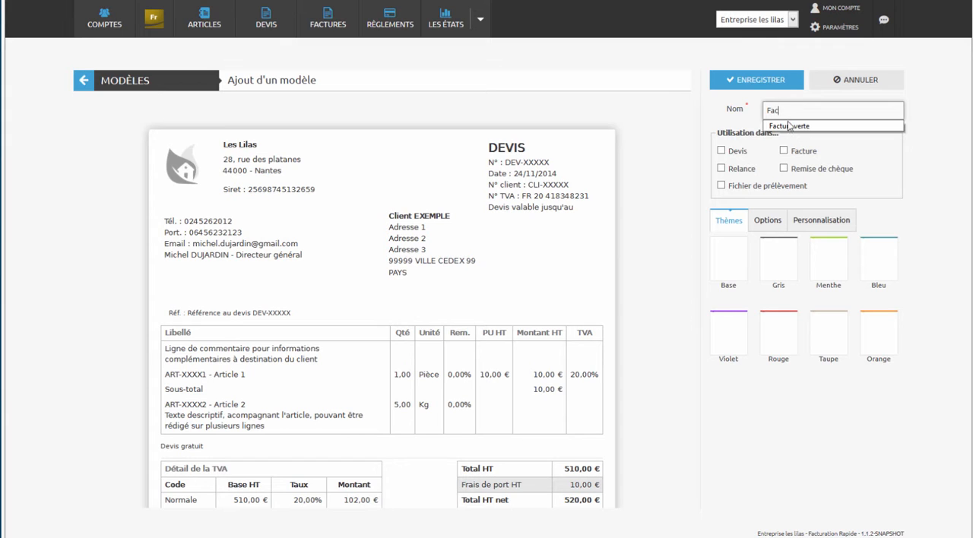
pyautogui.click(789, 127)
pyautogui.moveTo(823, 109); pyautogui.dragTo(798, 109)
pyautogui.press('BackSpace')
pyautogui.press('BackSpace')
pyautogui.click(848, 158)
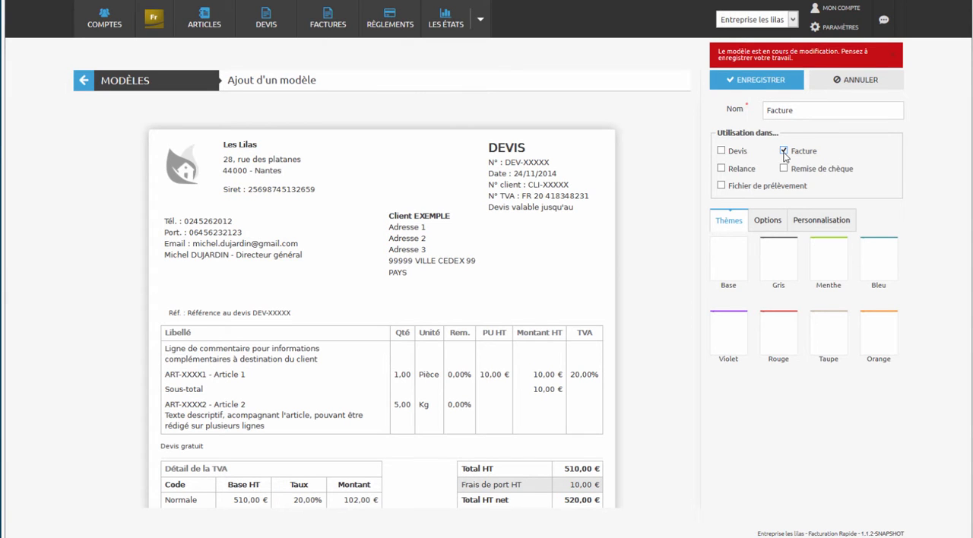
# - Try the Menthe theme, apply the Bleu theme to the template and view its general options
pyautogui.click(822, 260)
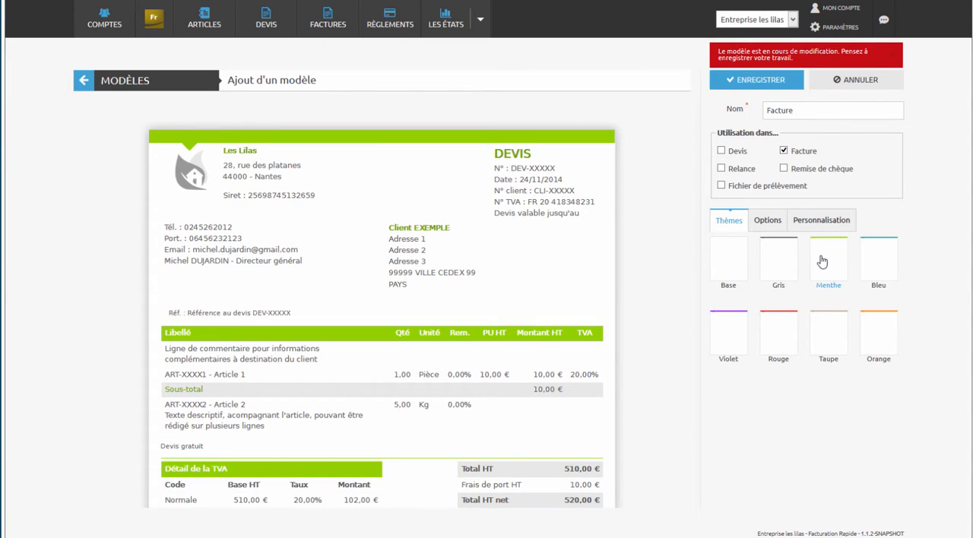
pyautogui.click(867, 262)
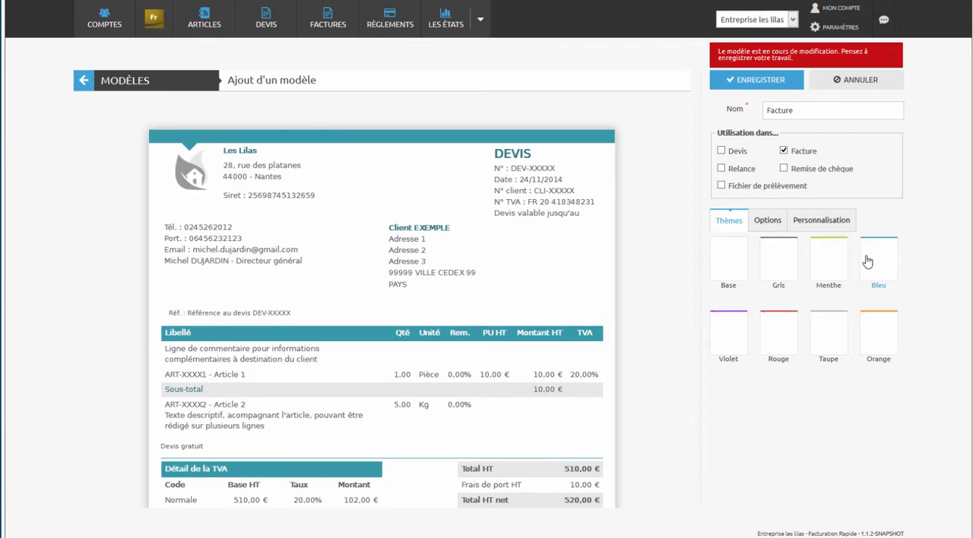
pyautogui.click(767, 222)
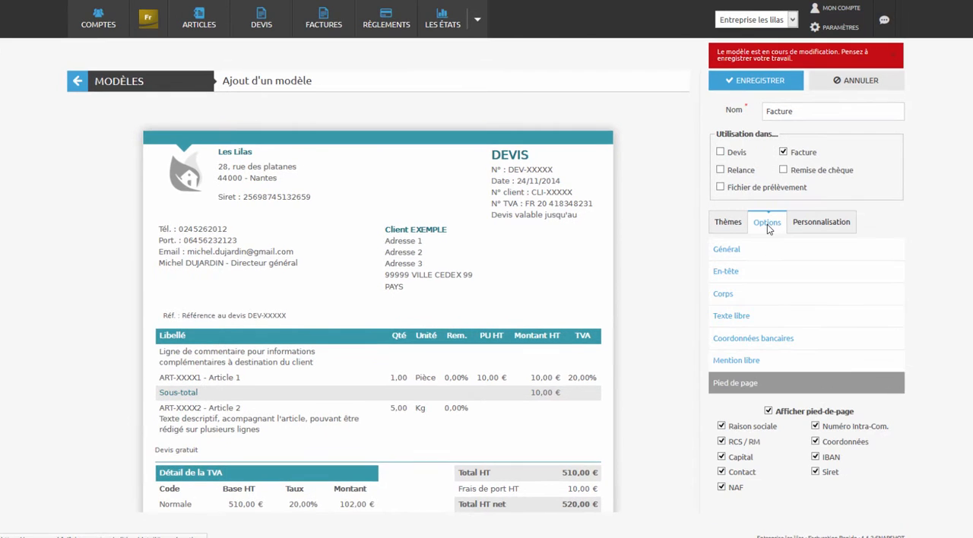
pyautogui.click(739, 251)
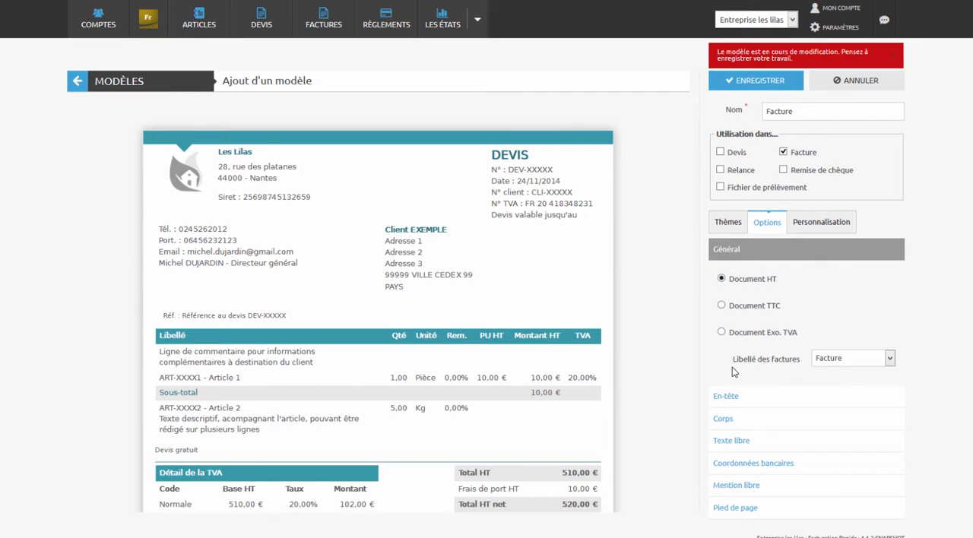
# - Remove Raison sociale, Siret and Responsable from the template's header
pyautogui.click(730, 396)
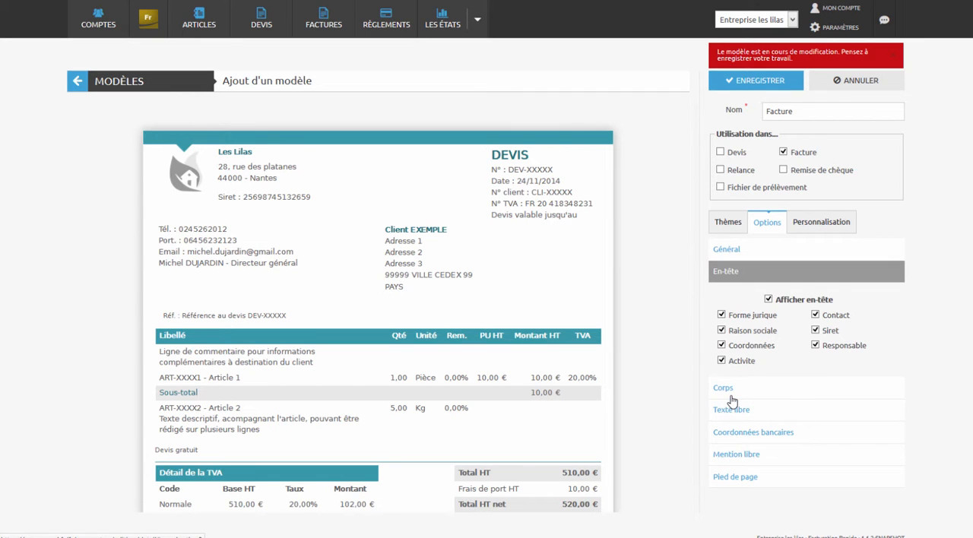
pyautogui.click(722, 331)
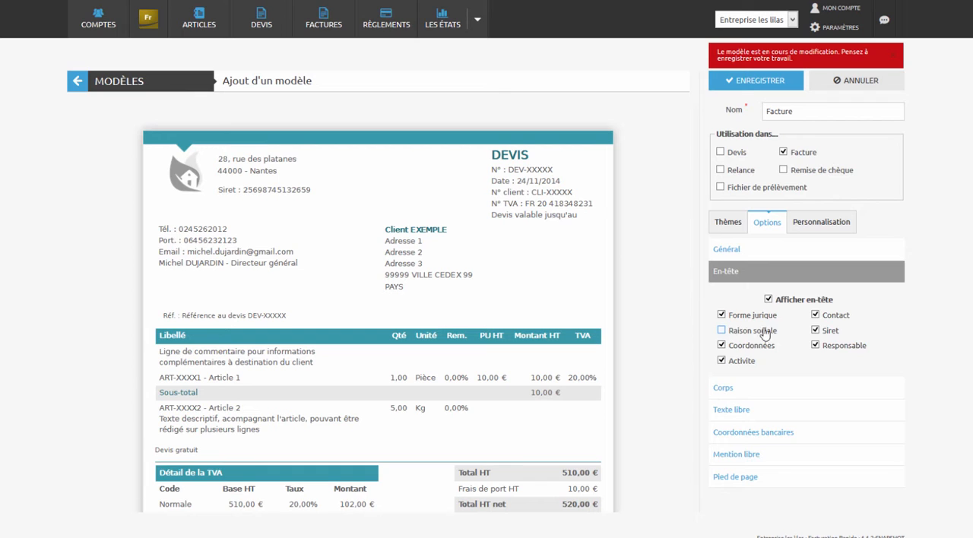
pyautogui.click(816, 331)
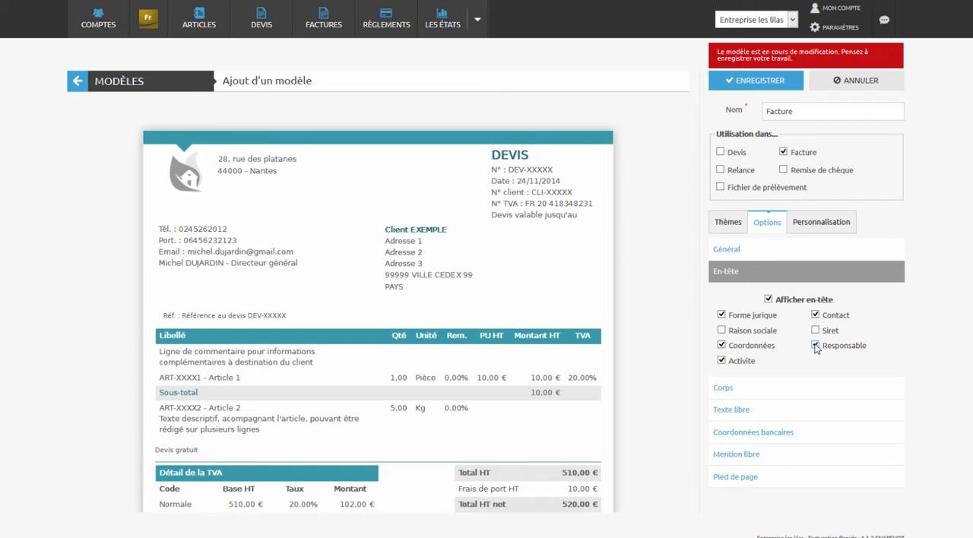
pyautogui.click(816, 346)
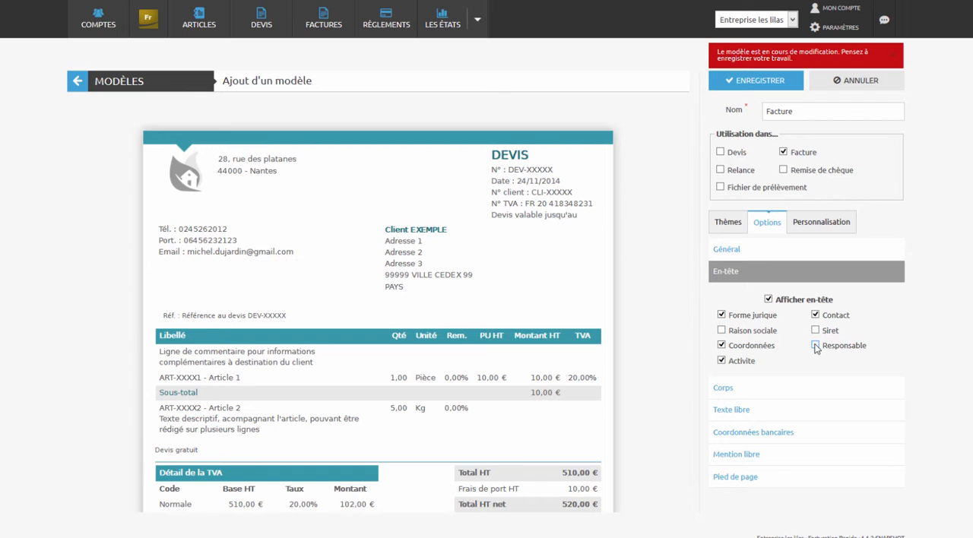
# - Remove Unité from the template's body, and review the footer options against the whole preview
pyautogui.click(760, 392)
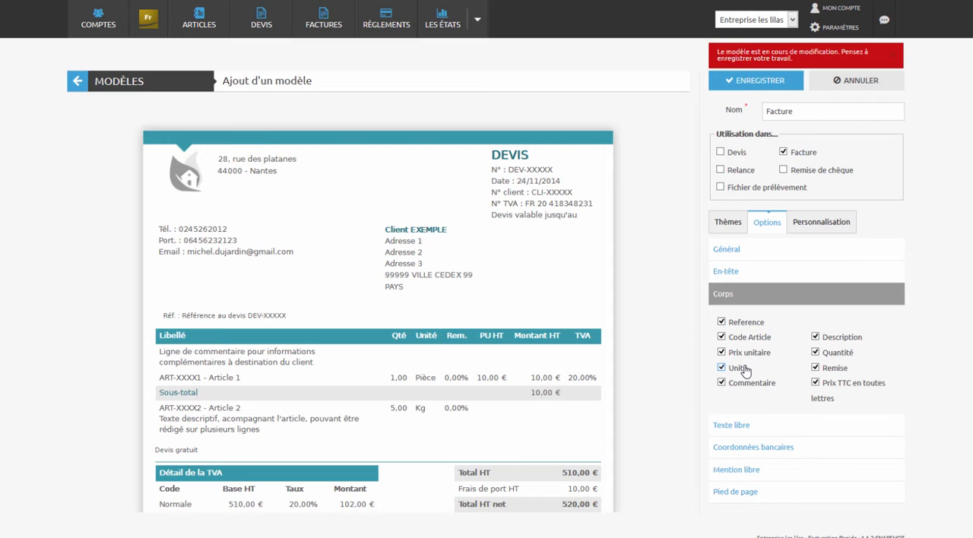
pyautogui.click(722, 369)
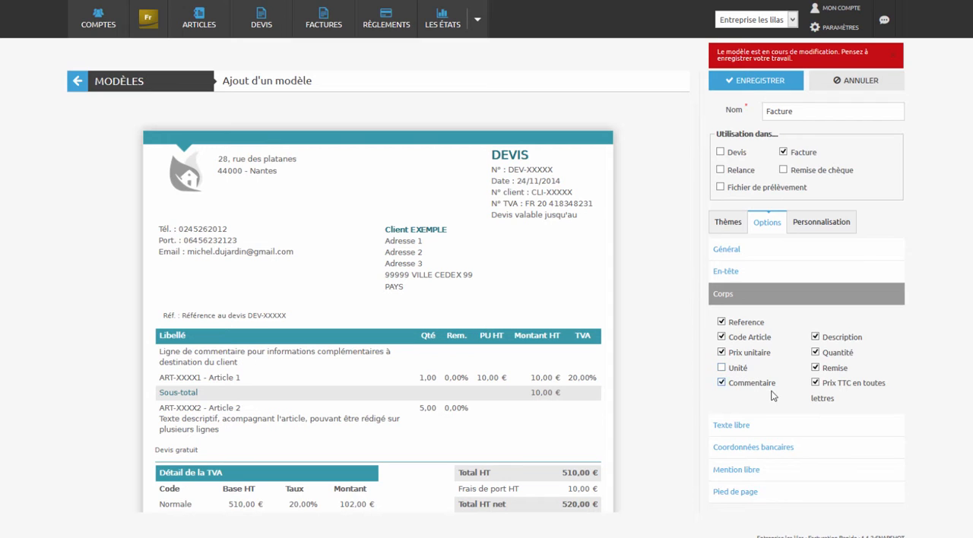
pyautogui.click(771, 492)
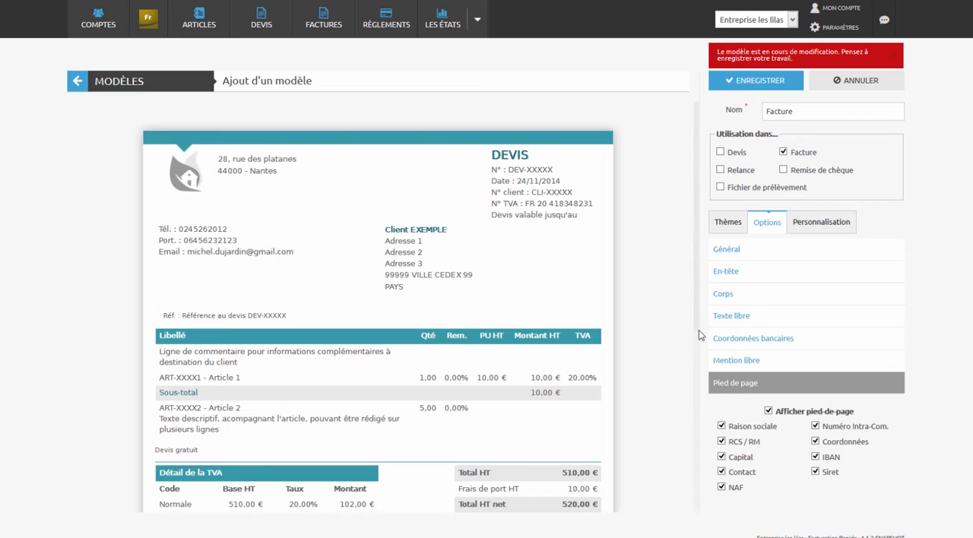
pyautogui.moveTo(698, 337); pyautogui.dragTo(704, 506)
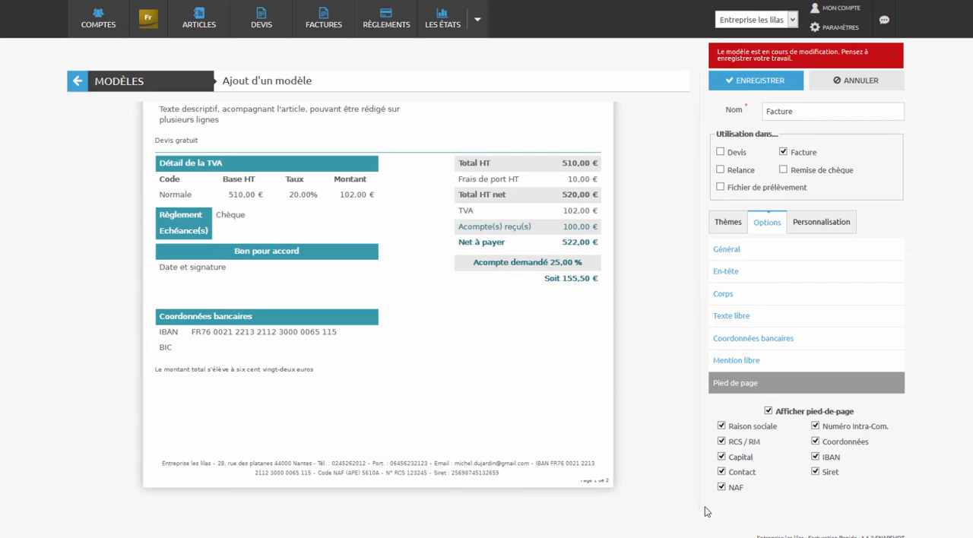
pyautogui.moveTo(697, 502); pyautogui.dragTo(719, 308)
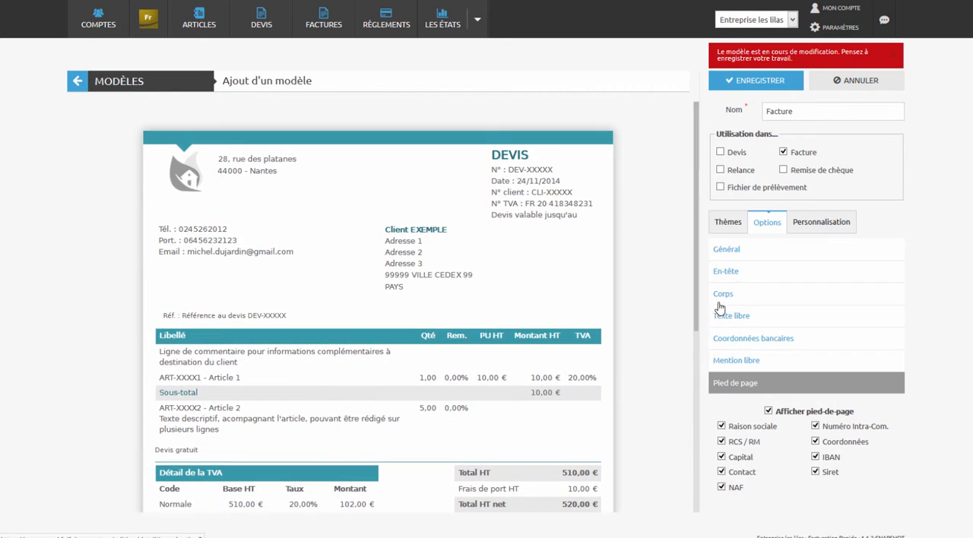
# - Set both the title font and the general font of the template to Open-Sans
pyautogui.click(823, 224)
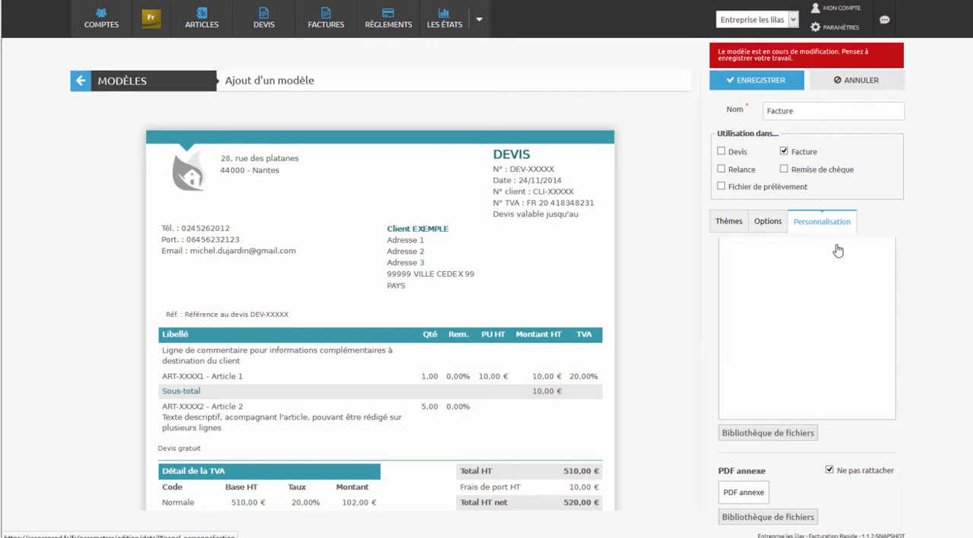
pyautogui.scroll(5, 790, 258)
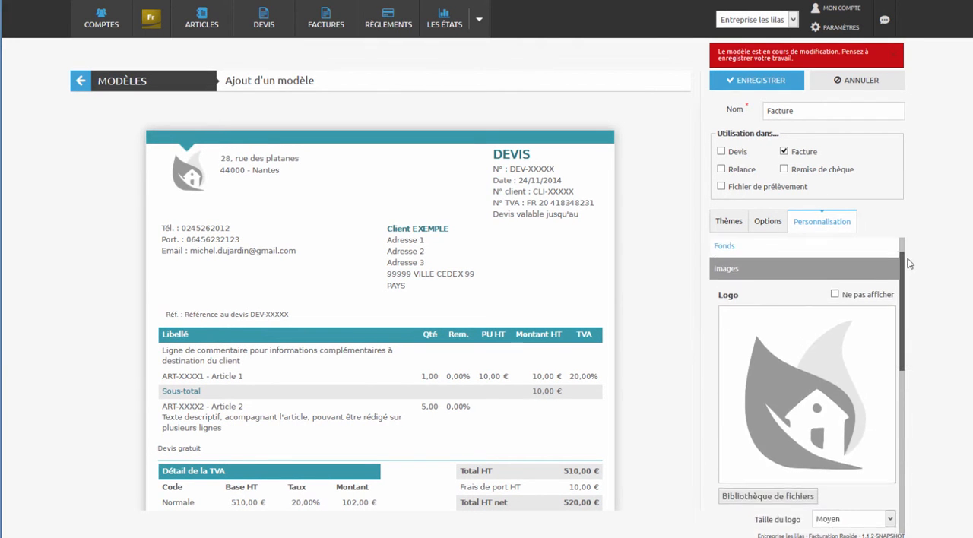
pyautogui.click(826, 249)
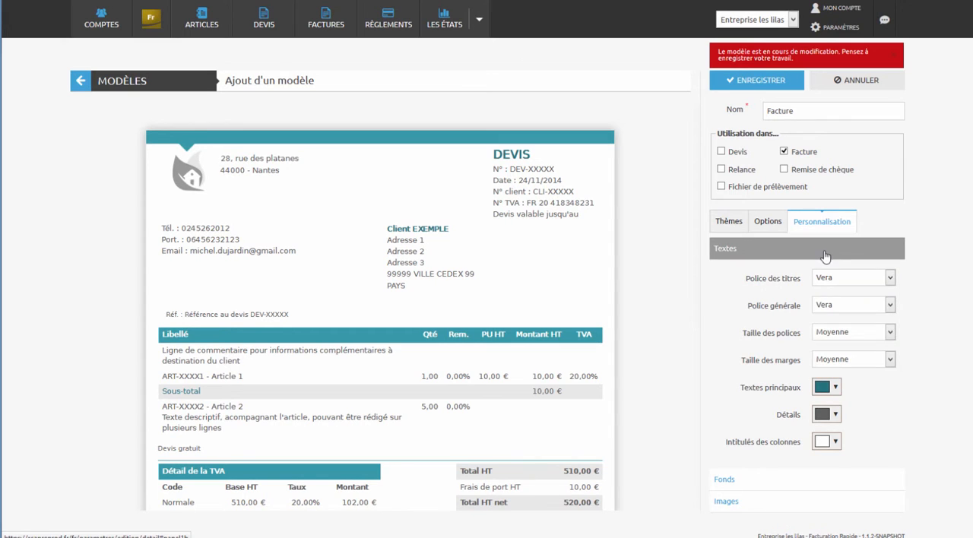
pyautogui.click(840, 281)
pyautogui.click(836, 301)
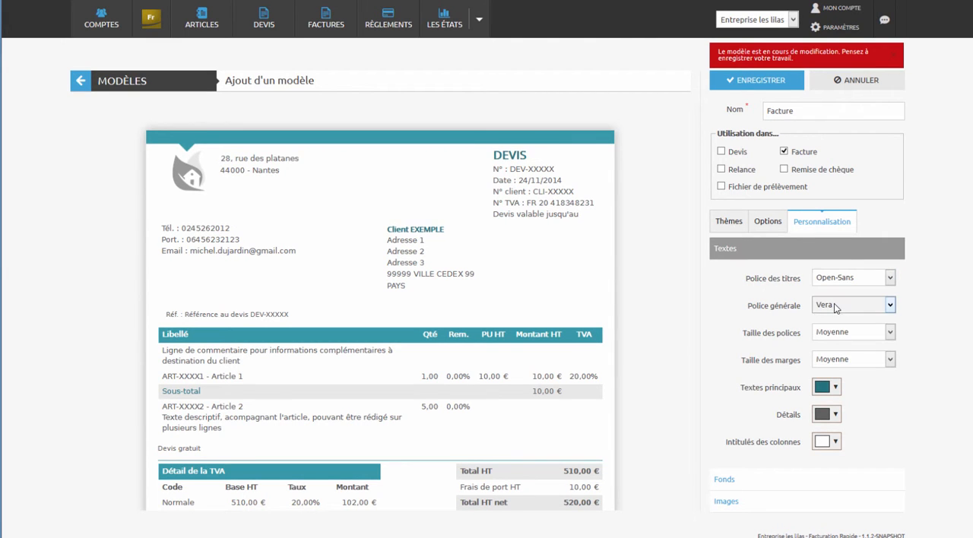
pyautogui.click(839, 307)
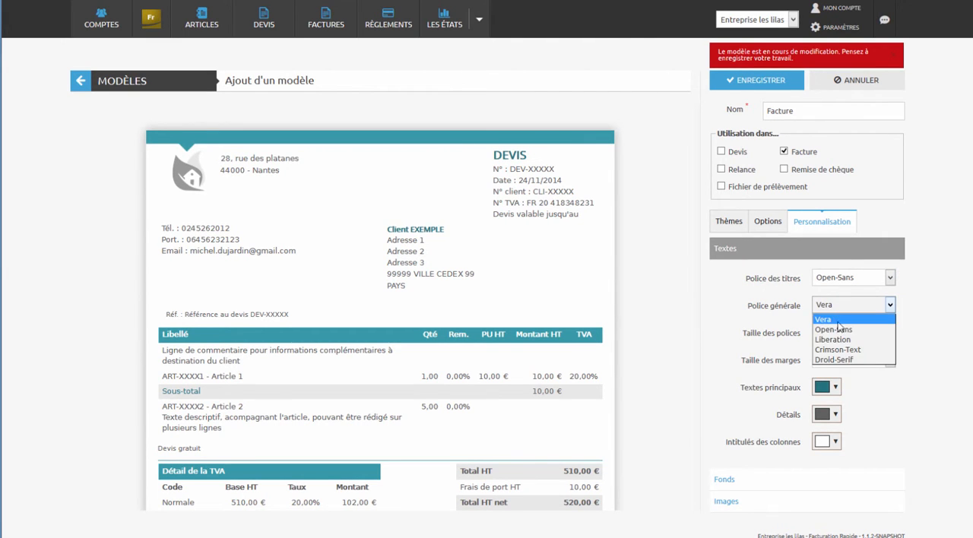
pyautogui.click(839, 330)
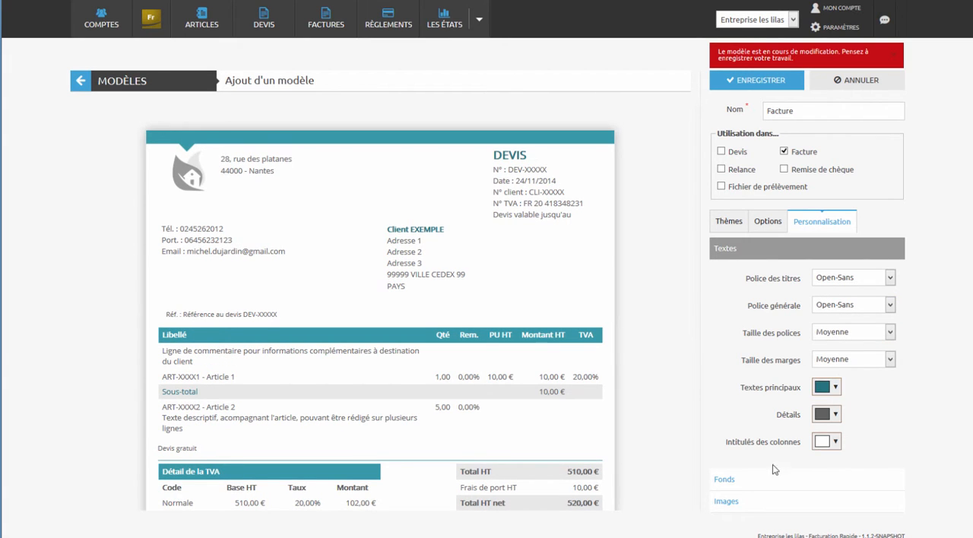
# - Change the template's column heading background, table border and footer separator line colours to bright blue
pyautogui.click(724, 481)
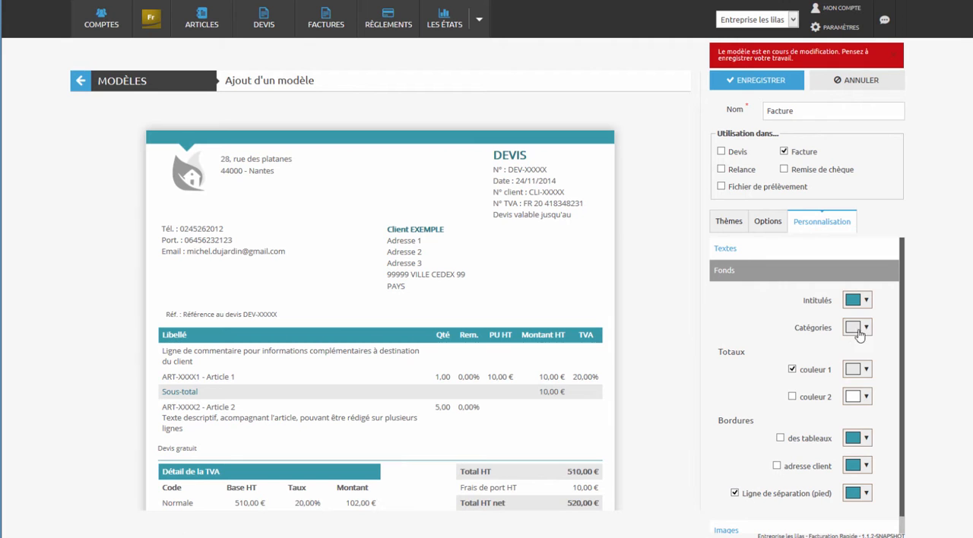
pyautogui.click(867, 302)
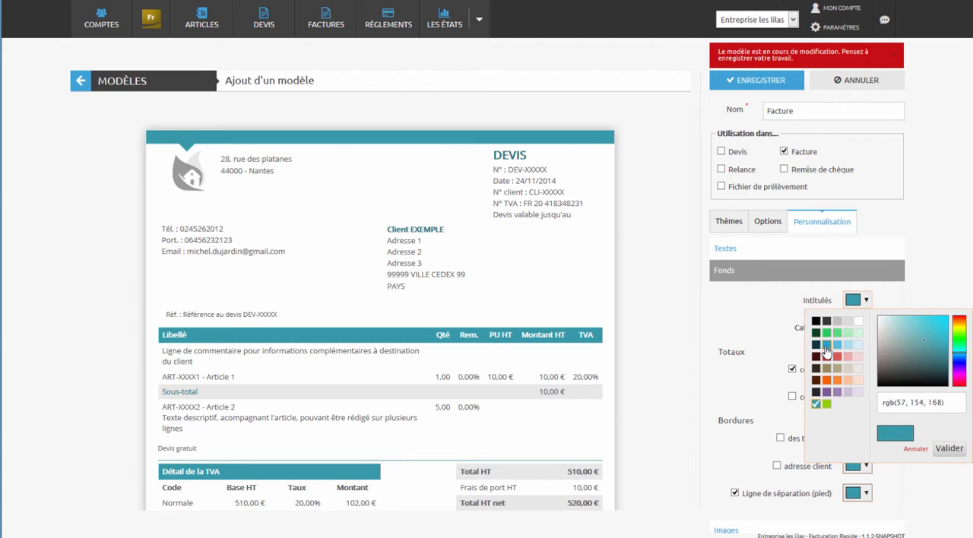
pyautogui.click(825, 347)
pyautogui.click(866, 439)
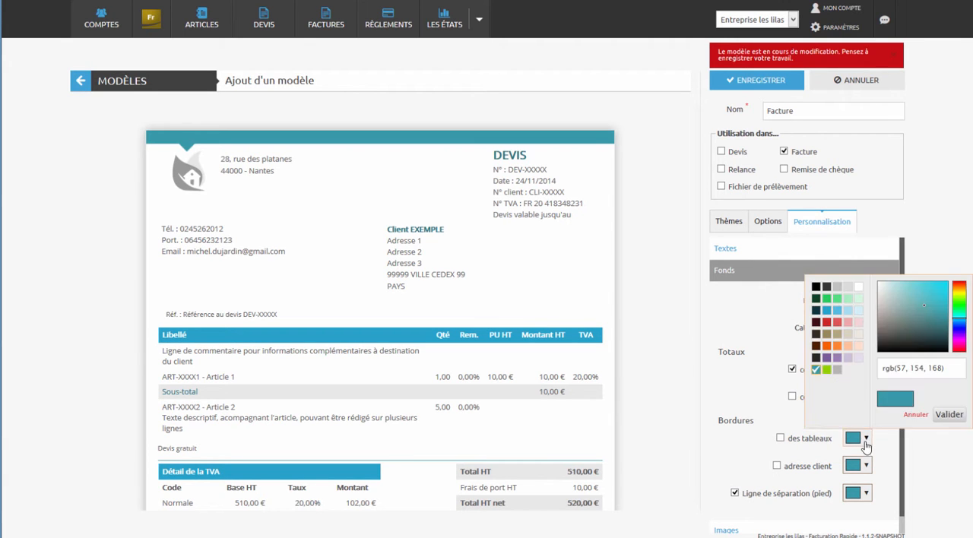
pyautogui.click(826, 311)
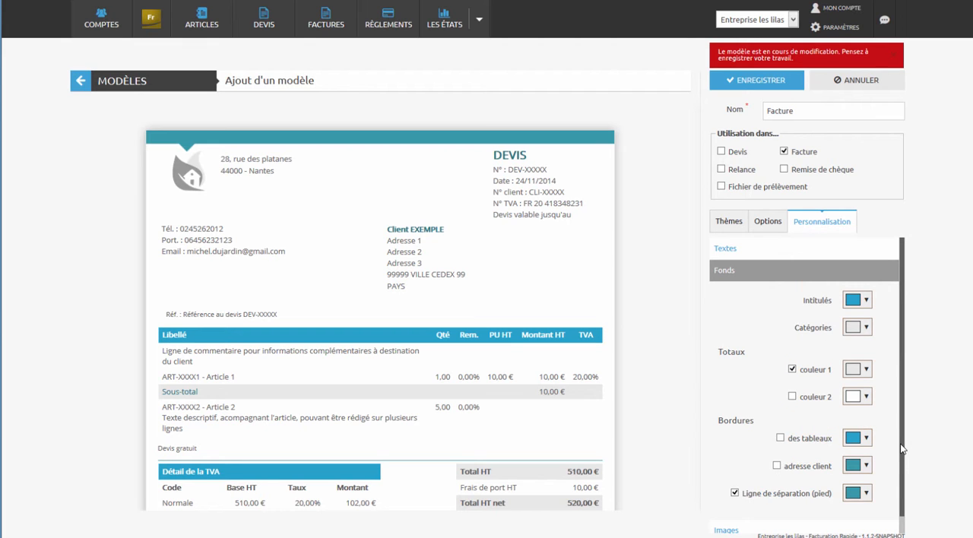
pyautogui.moveTo(902, 450); pyautogui.dragTo(905, 488)
pyautogui.click(866, 485)
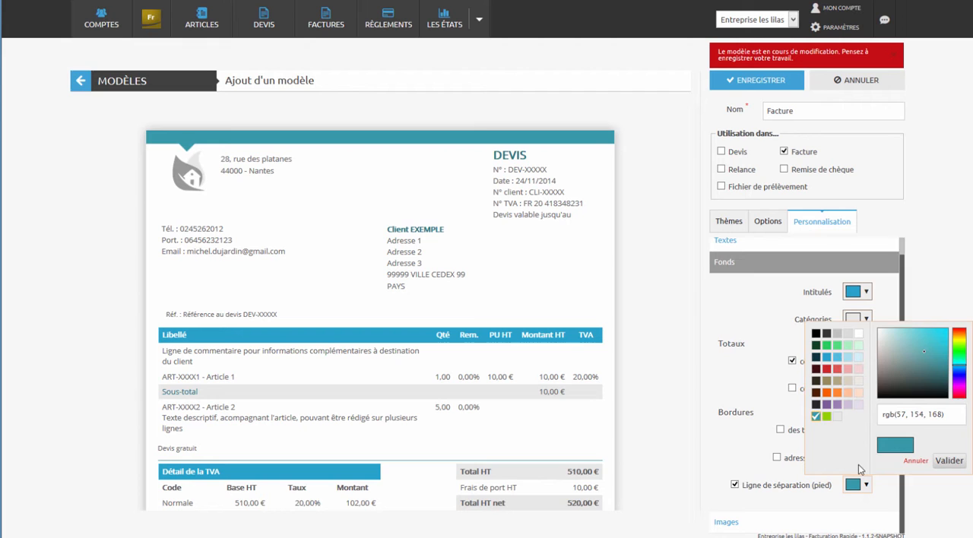
pyautogui.click(826, 362)
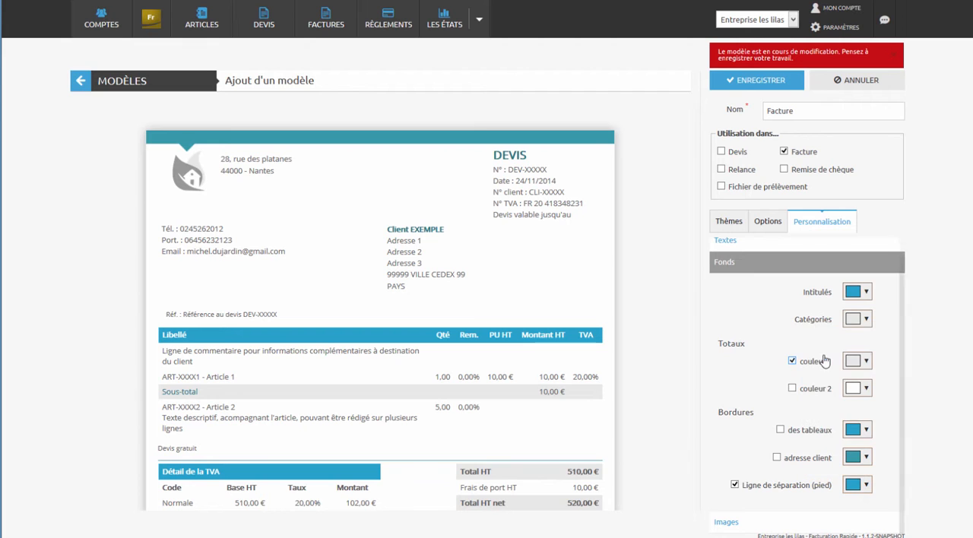
# - Replace the template's logo with logo.png from the file library, and move the address and contact details blocks down below it
pyautogui.click(728, 523)
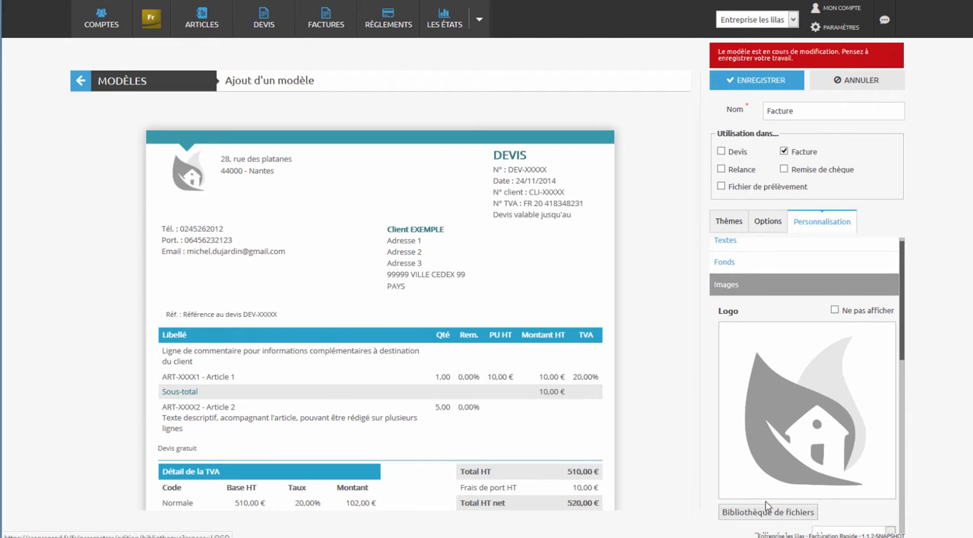
pyautogui.click(765, 516)
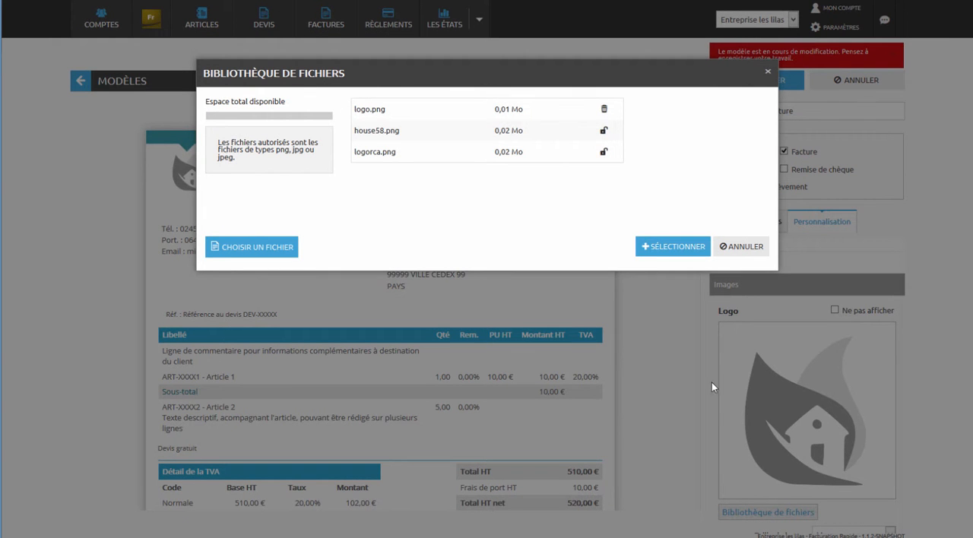
pyautogui.click(529, 122)
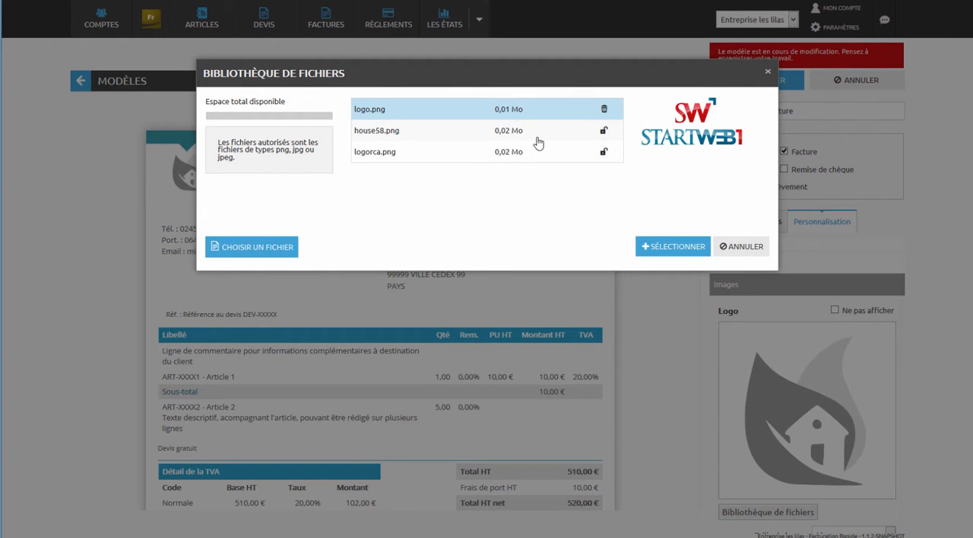
pyautogui.click(672, 251)
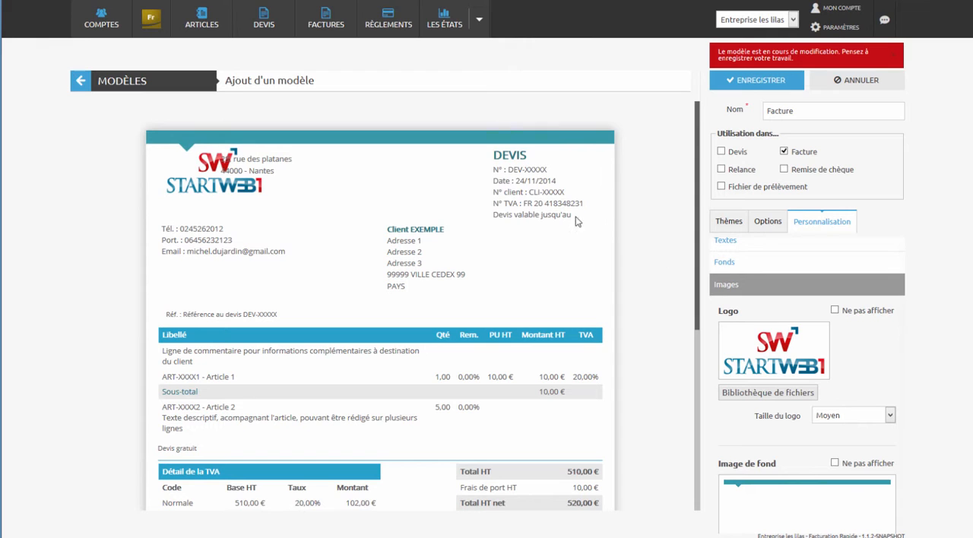
pyautogui.moveTo(212, 235); pyautogui.dragTo(214, 270)
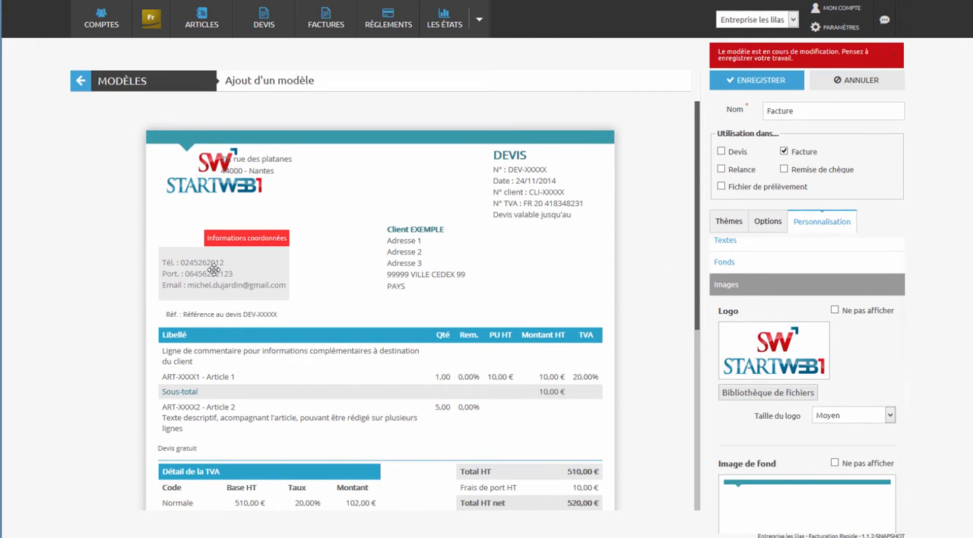
pyautogui.moveTo(248, 165); pyautogui.dragTo(192, 222)
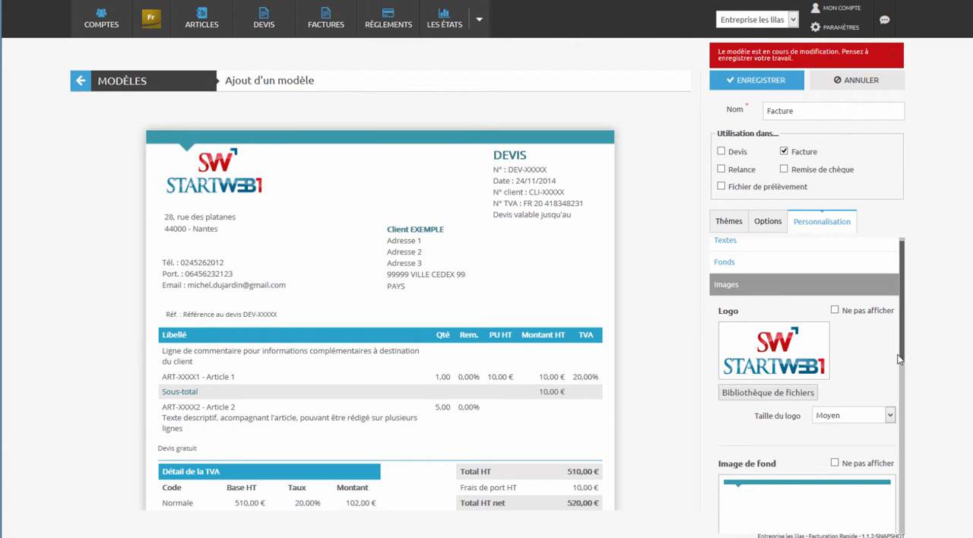
# - Set the template's background image to fond.jpg from the file library and check the preview
pyautogui.scroll(-5, 899, 372)
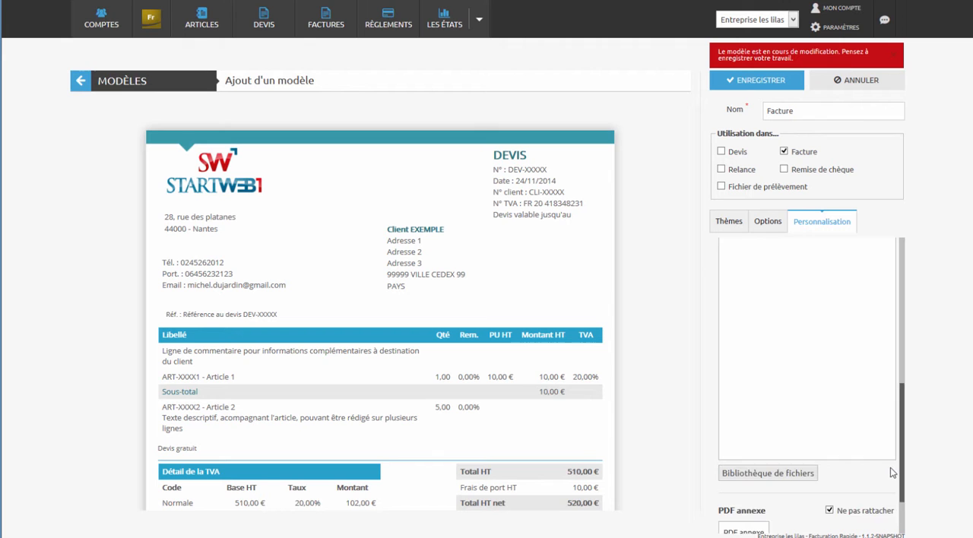
pyautogui.click(793, 441)
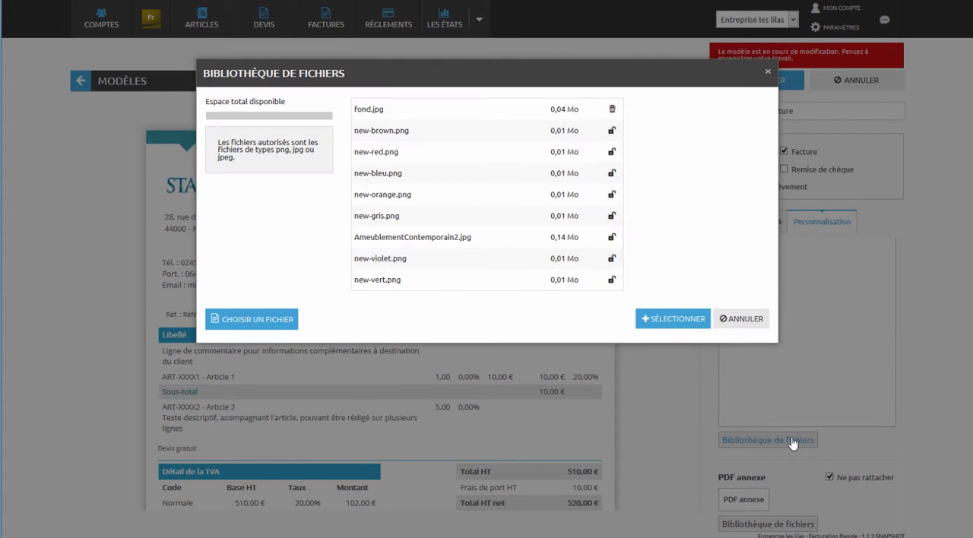
pyautogui.click(527, 111)
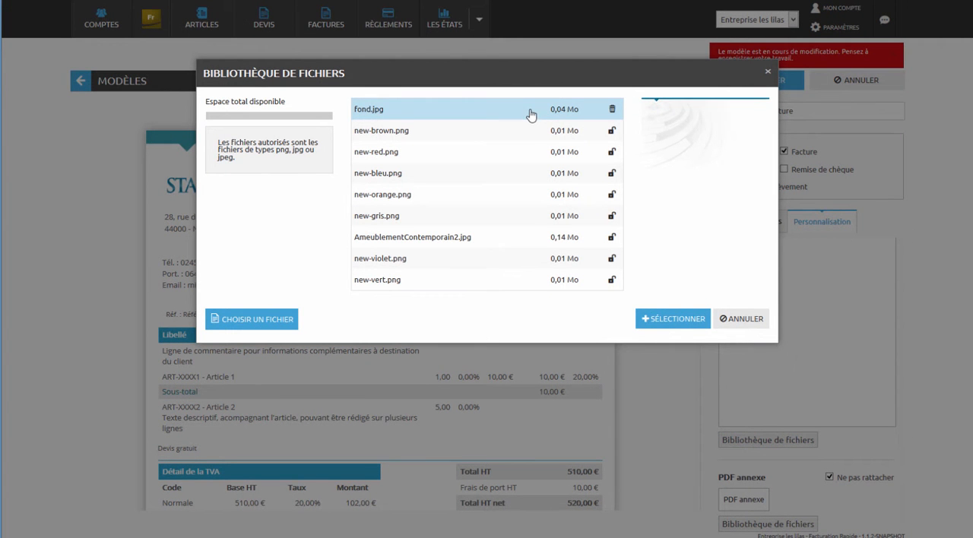
pyautogui.click(661, 320)
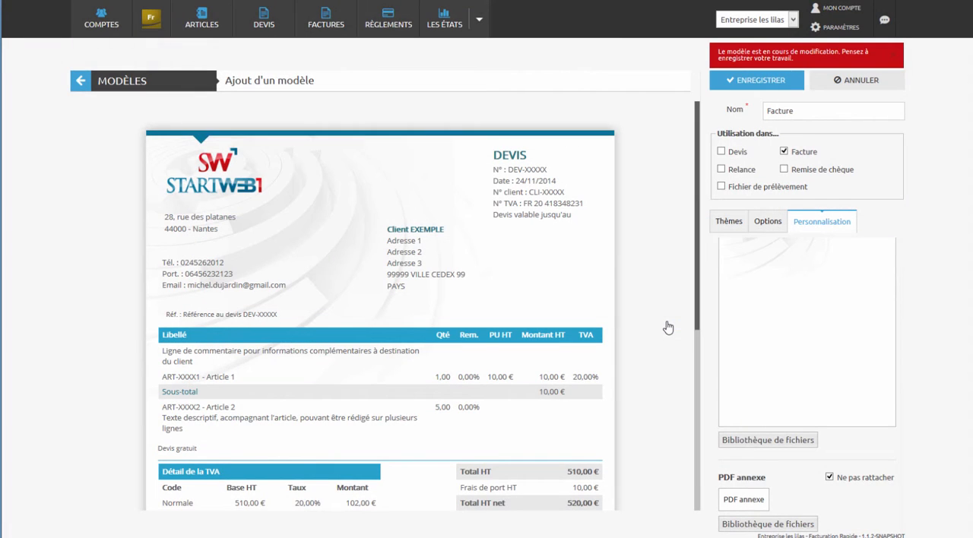
pyautogui.moveTo(700, 321); pyautogui.dragTo(674, 481)
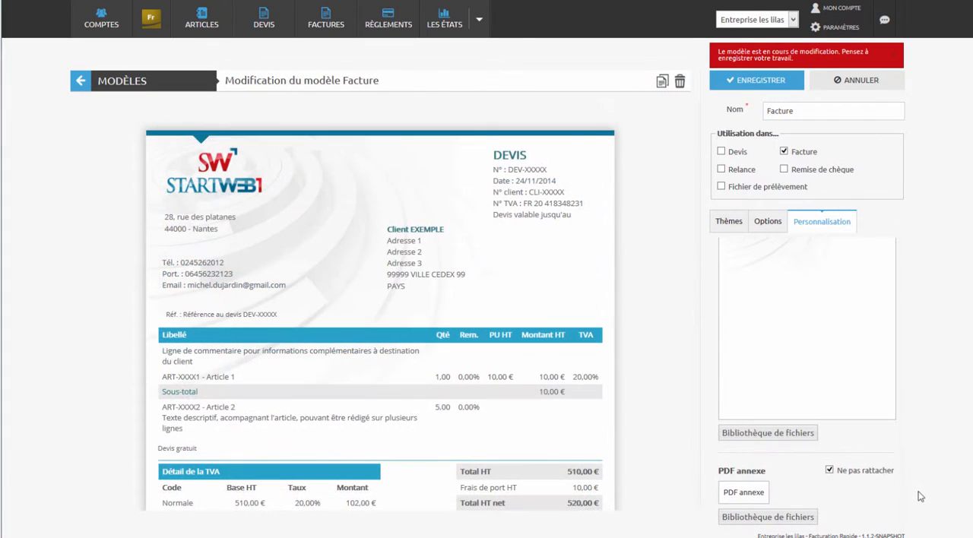
# - Save the Facture template and change the default template used for invoices
pyautogui.click(755, 89)
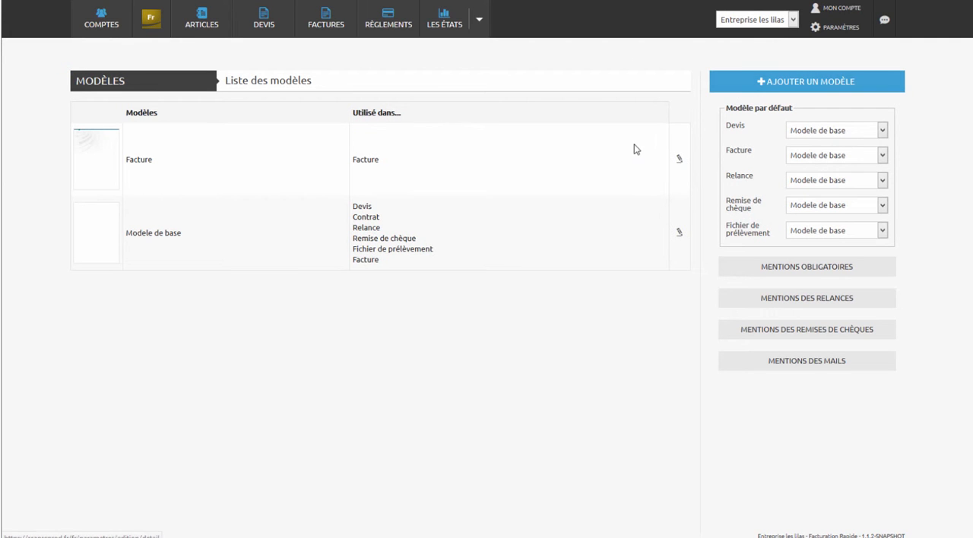
pyautogui.click(810, 156)
pyautogui.click(807, 188)
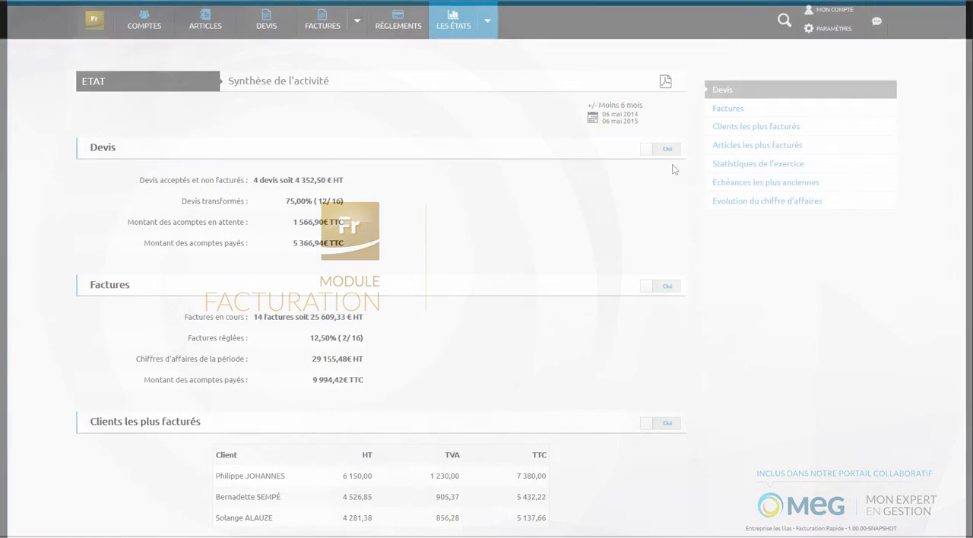
# - Filter the activity summary report to the period Le mois dernier
pyautogui.click(620, 121)
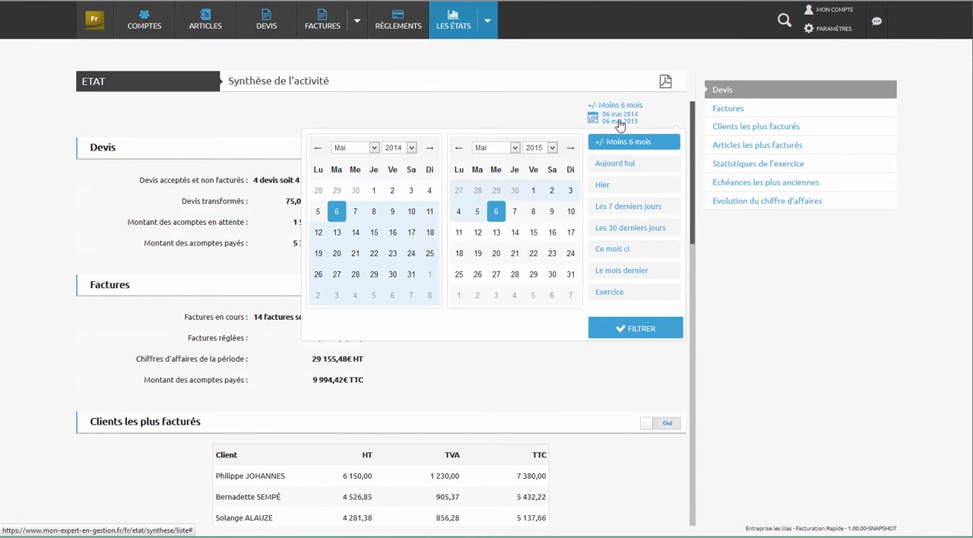
pyautogui.click(631, 273)
pyautogui.click(632, 329)
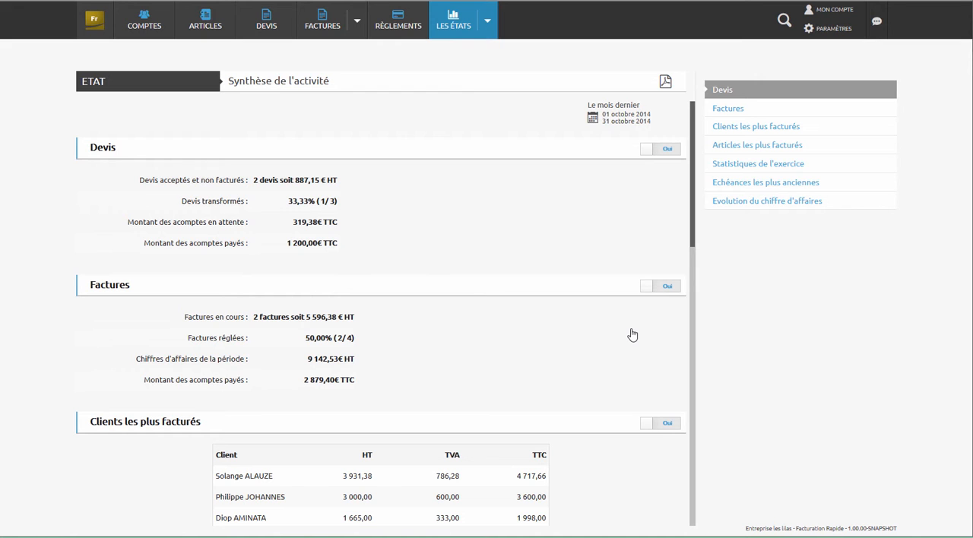
# - Review the activity summary's most invoiced clients and articles, fiscal year statistics, oldest due dates and turnover evolution
pyautogui.scroll(-3, 631, 330)
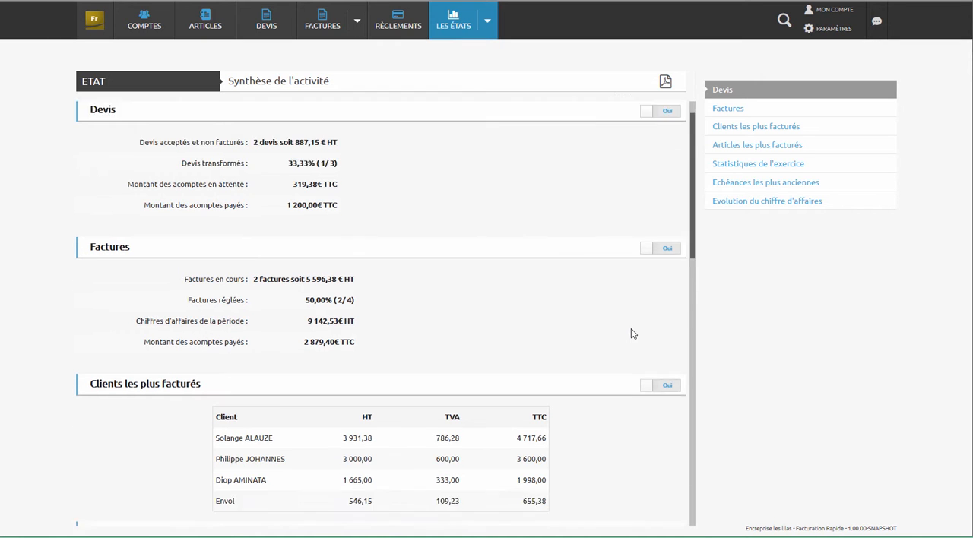
pyautogui.scroll(-3, 631, 333)
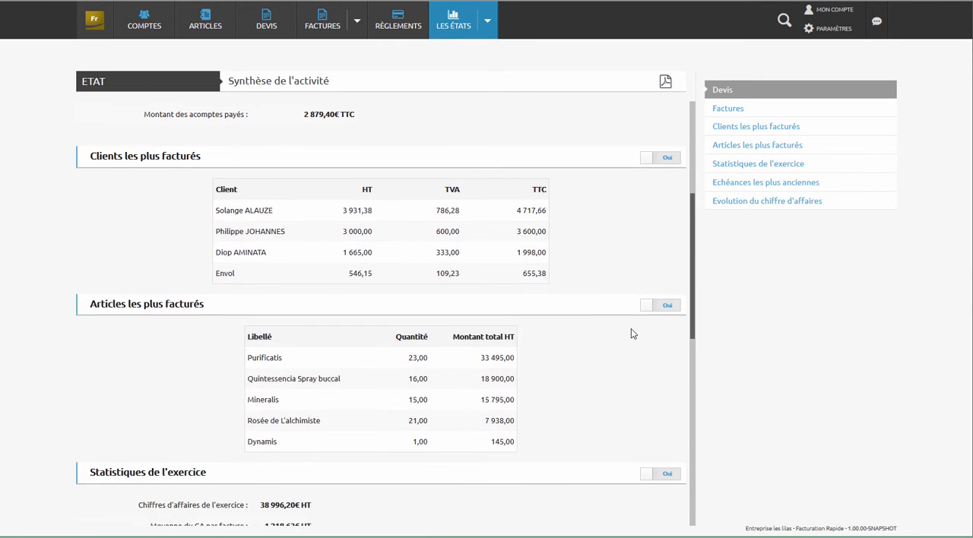
pyautogui.scroll(-5, 631, 335)
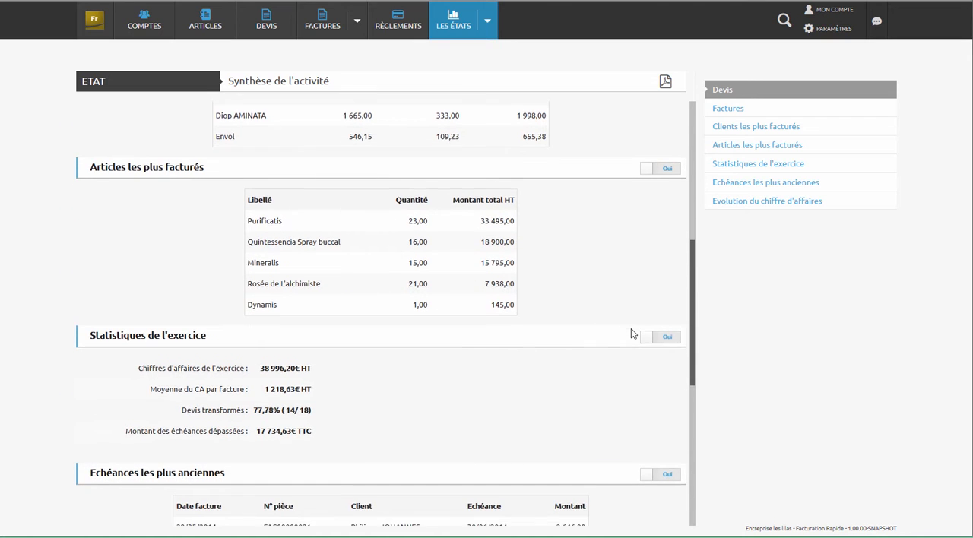
pyautogui.scroll(-4, 631, 333)
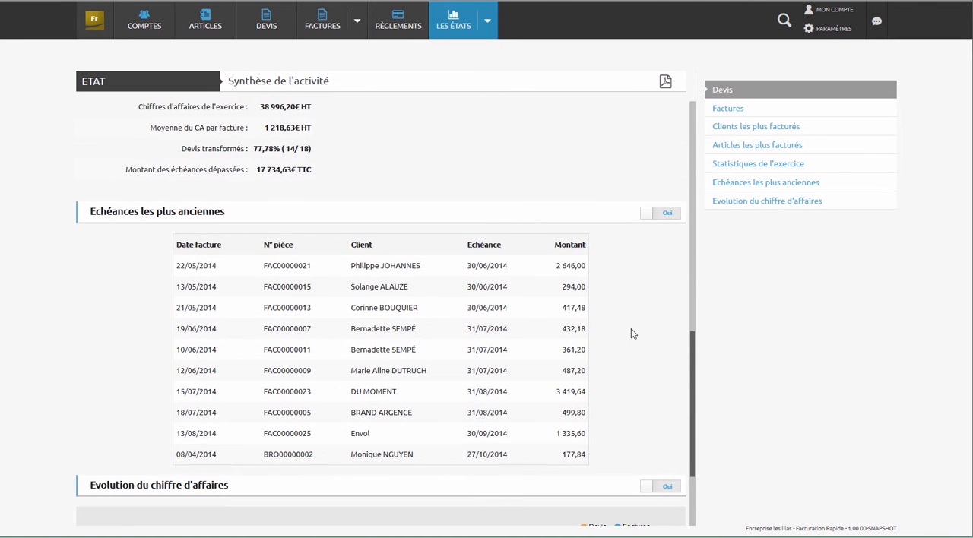
pyautogui.scroll(-3, 631, 333)
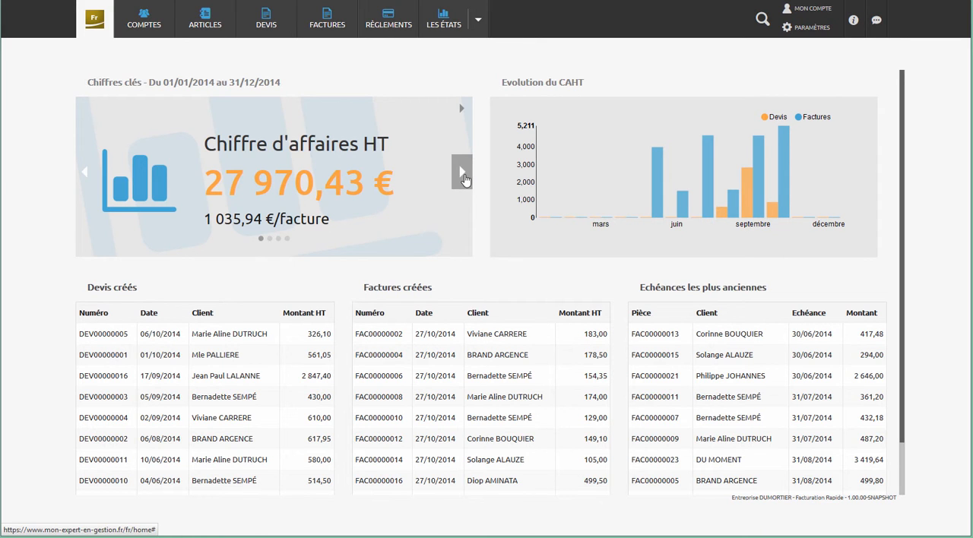
# - Browse the dashboard's key figures from turnover through margin and converted quotes to overdue payments
pyautogui.click(464, 176)
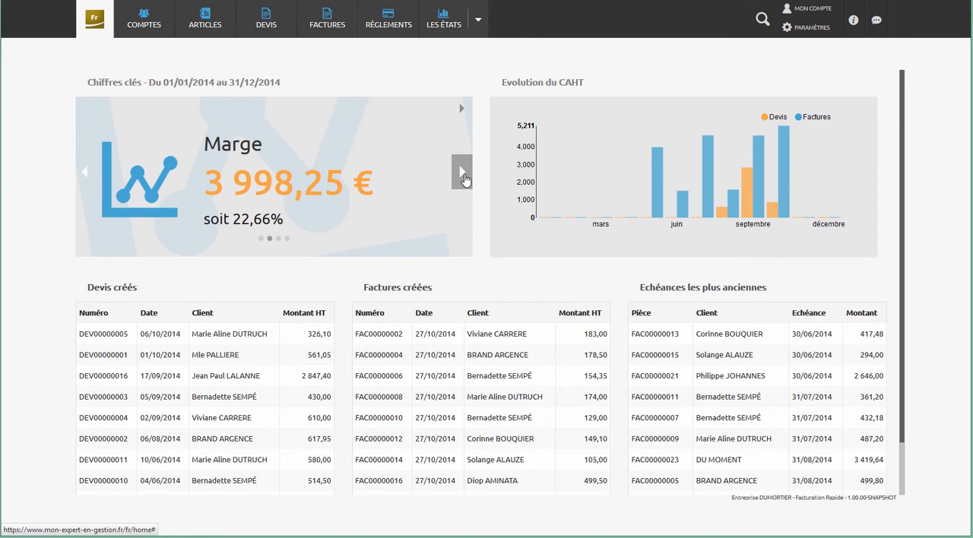
pyautogui.click(465, 176)
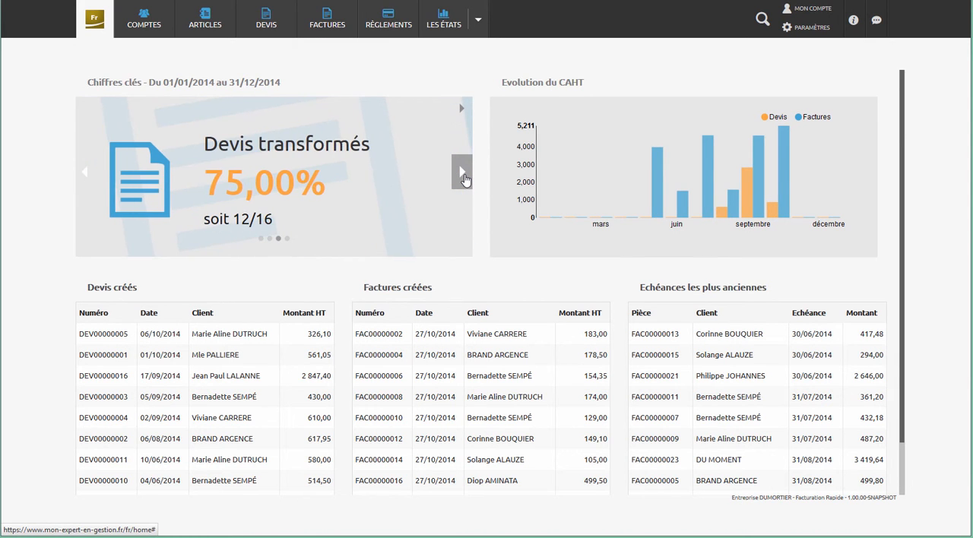
pyautogui.click(465, 176)
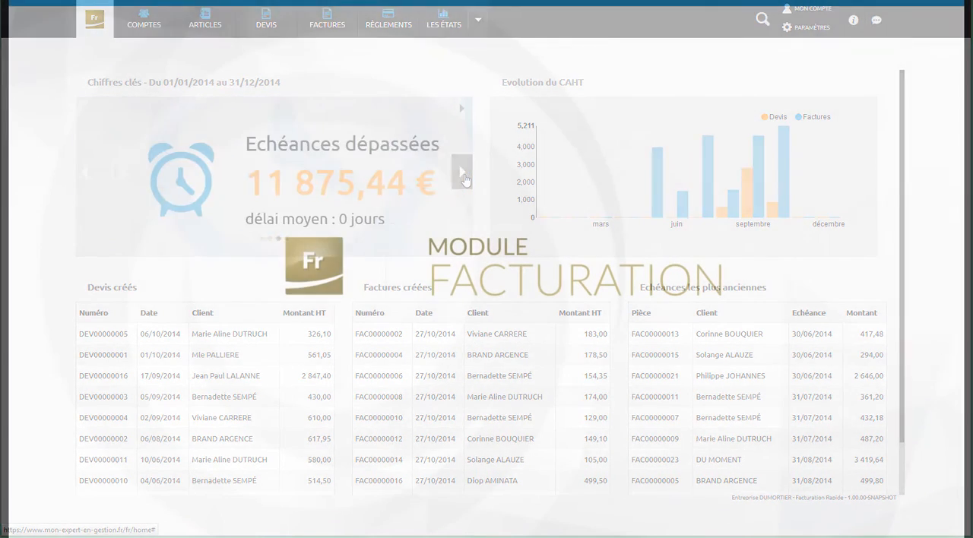